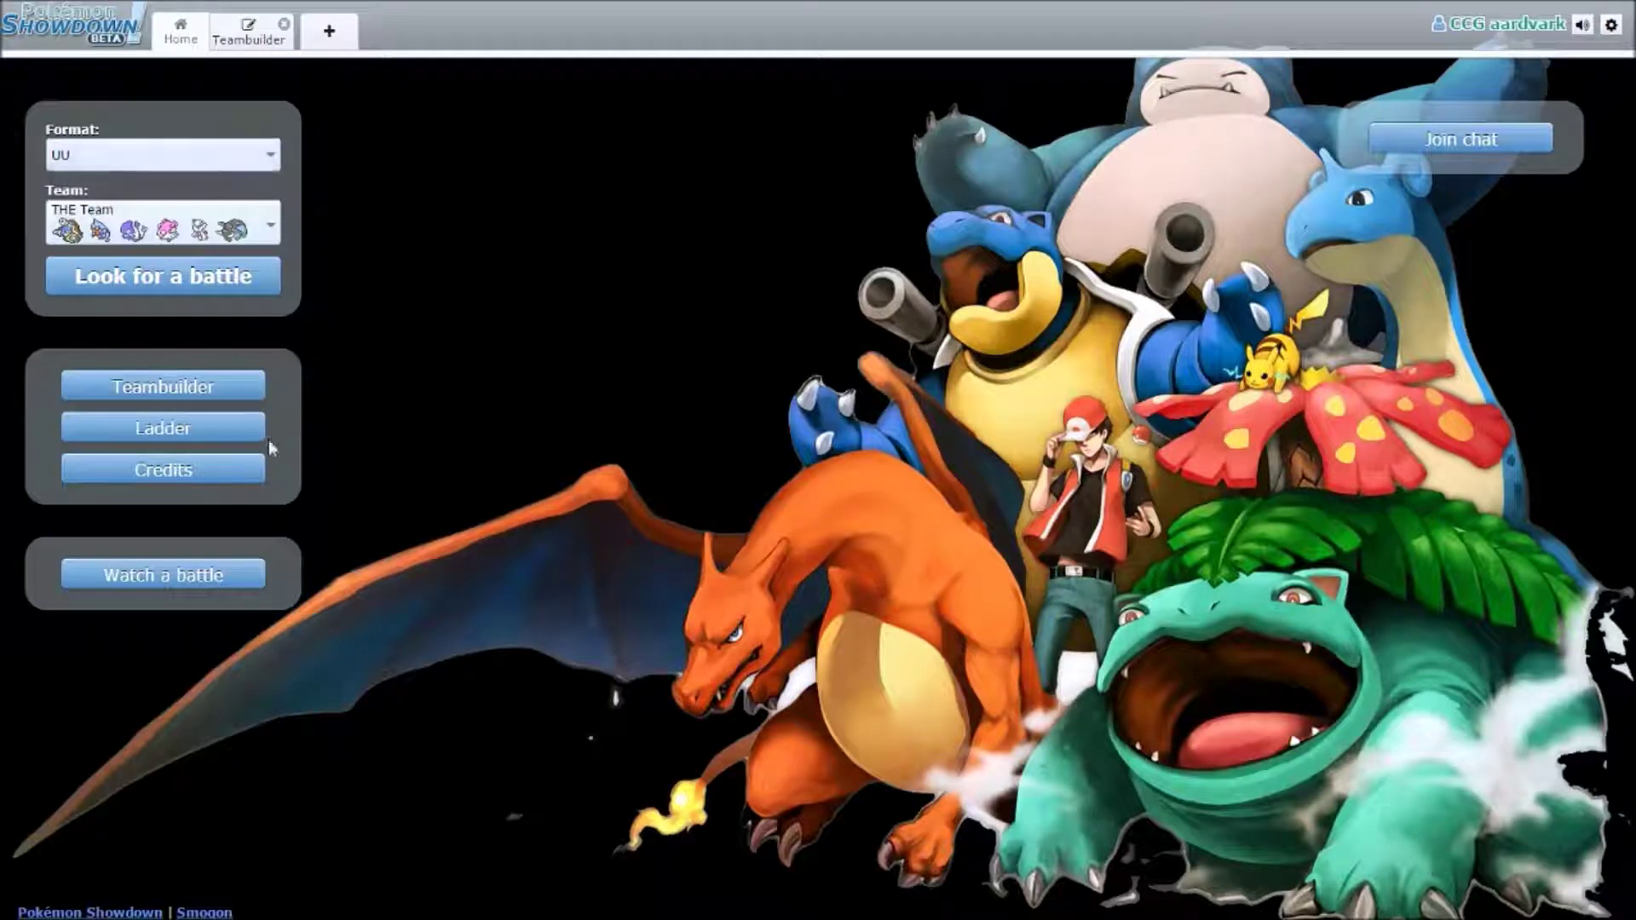
Open THE Team in the Teambuilder and look over the sets of all six Pokémon, from Blastoise-Mega to Donphan.
click(228, 391)
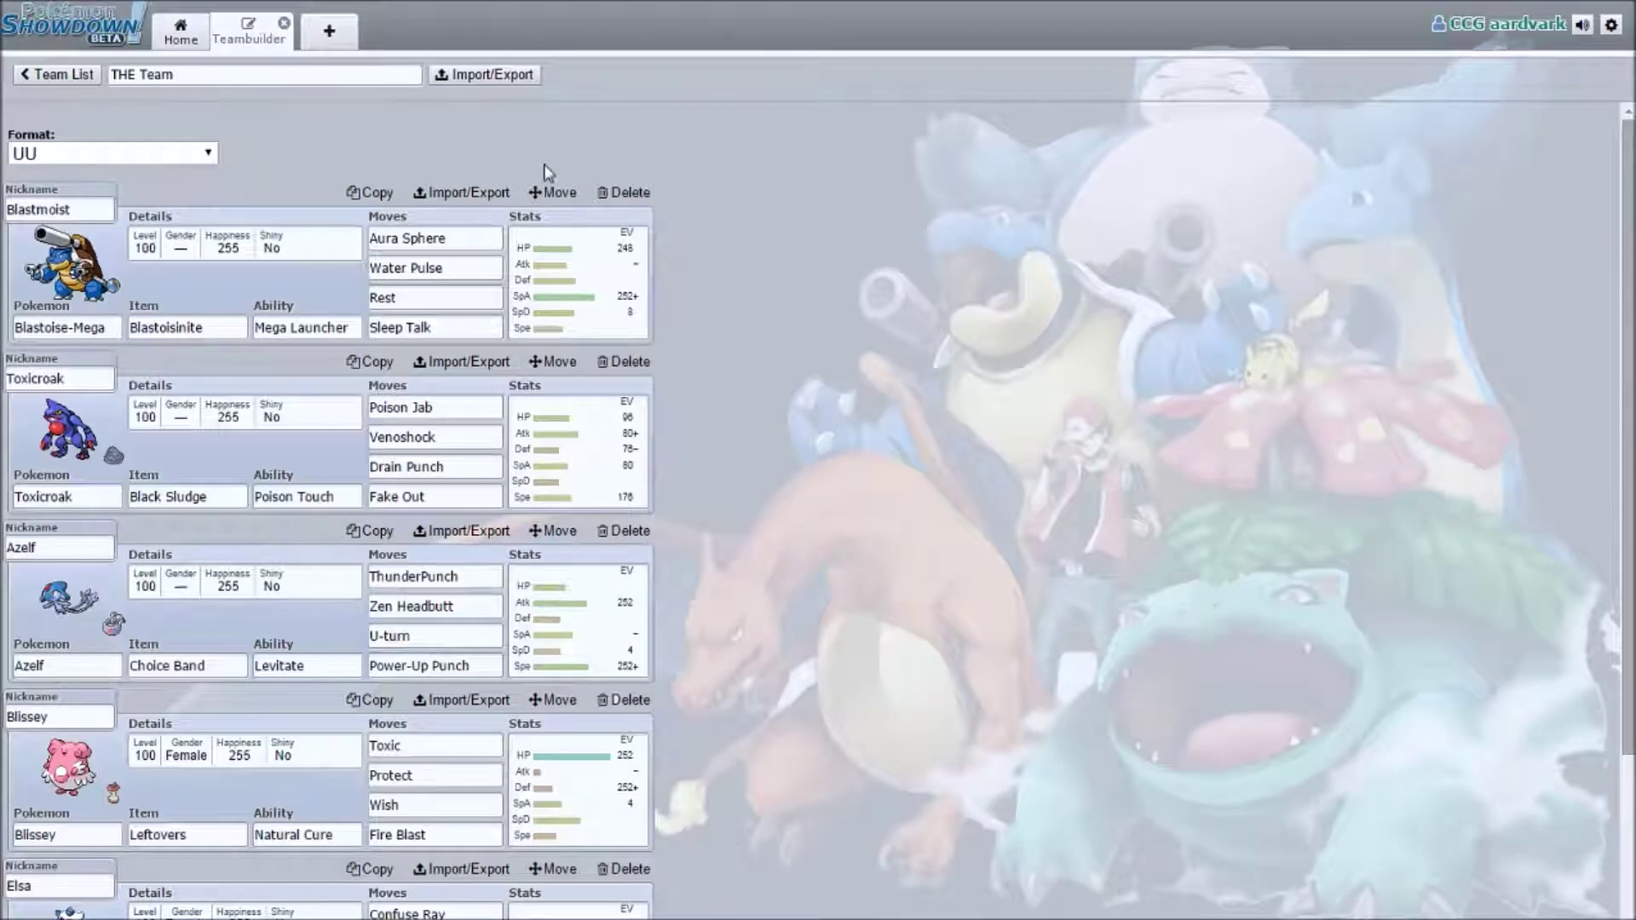
scroll(767, 511, down, 3)
scroll(805, 573, up, 3)
scroll(542, 330, down, 3)
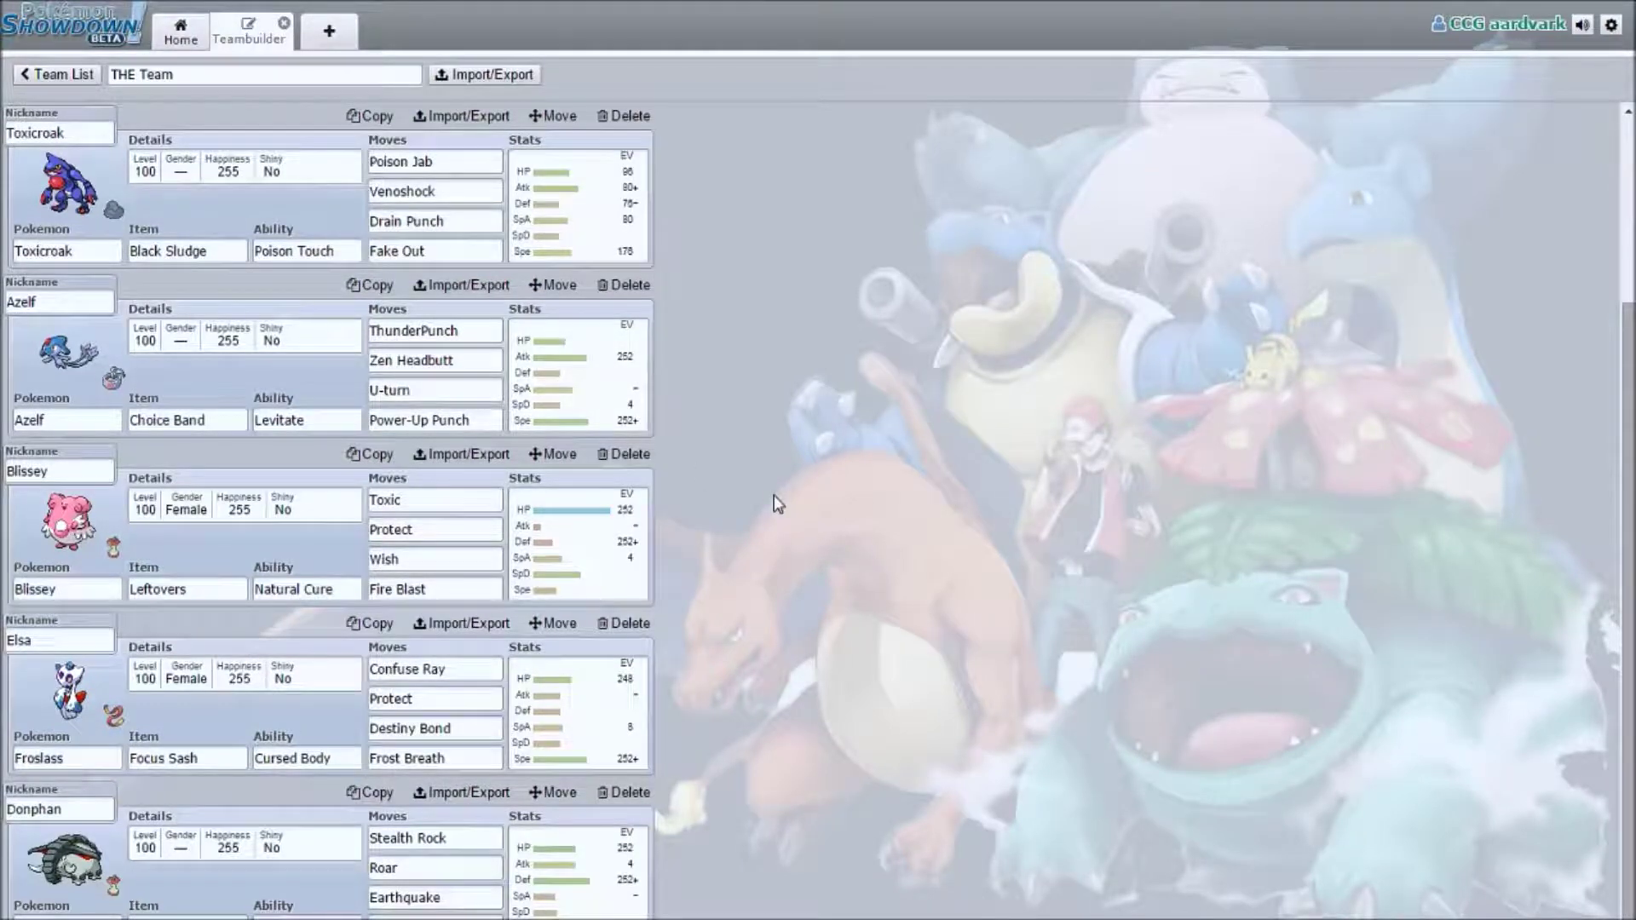
scroll(767, 489, up, 3)
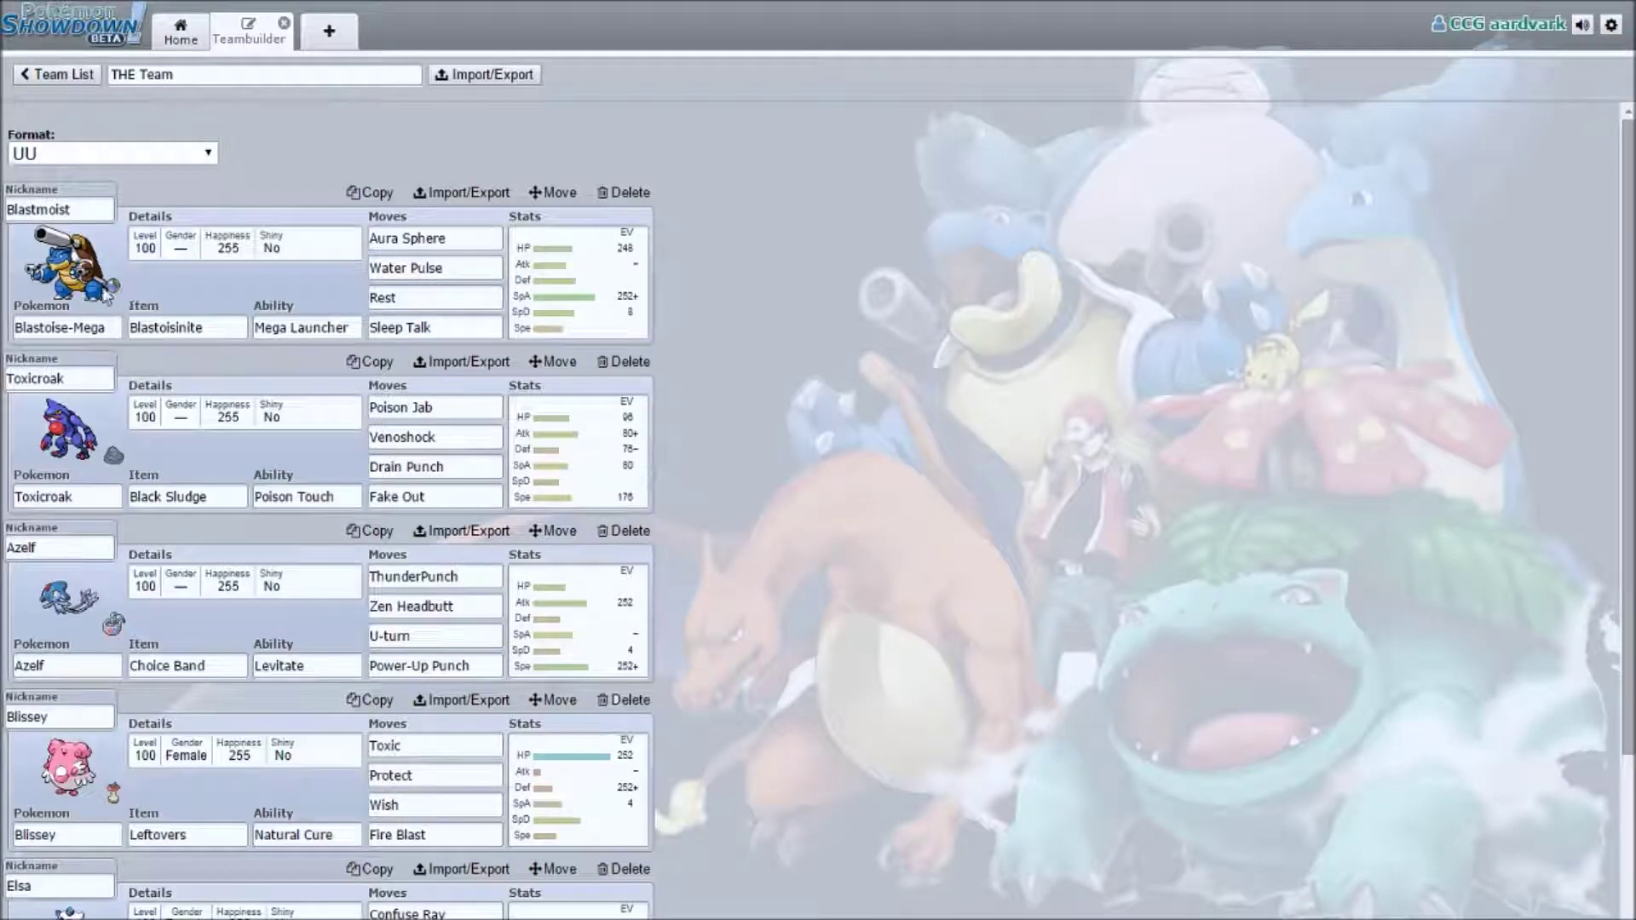
scroll(126, 362, down, 1)
scroll(126, 362, down, 2)
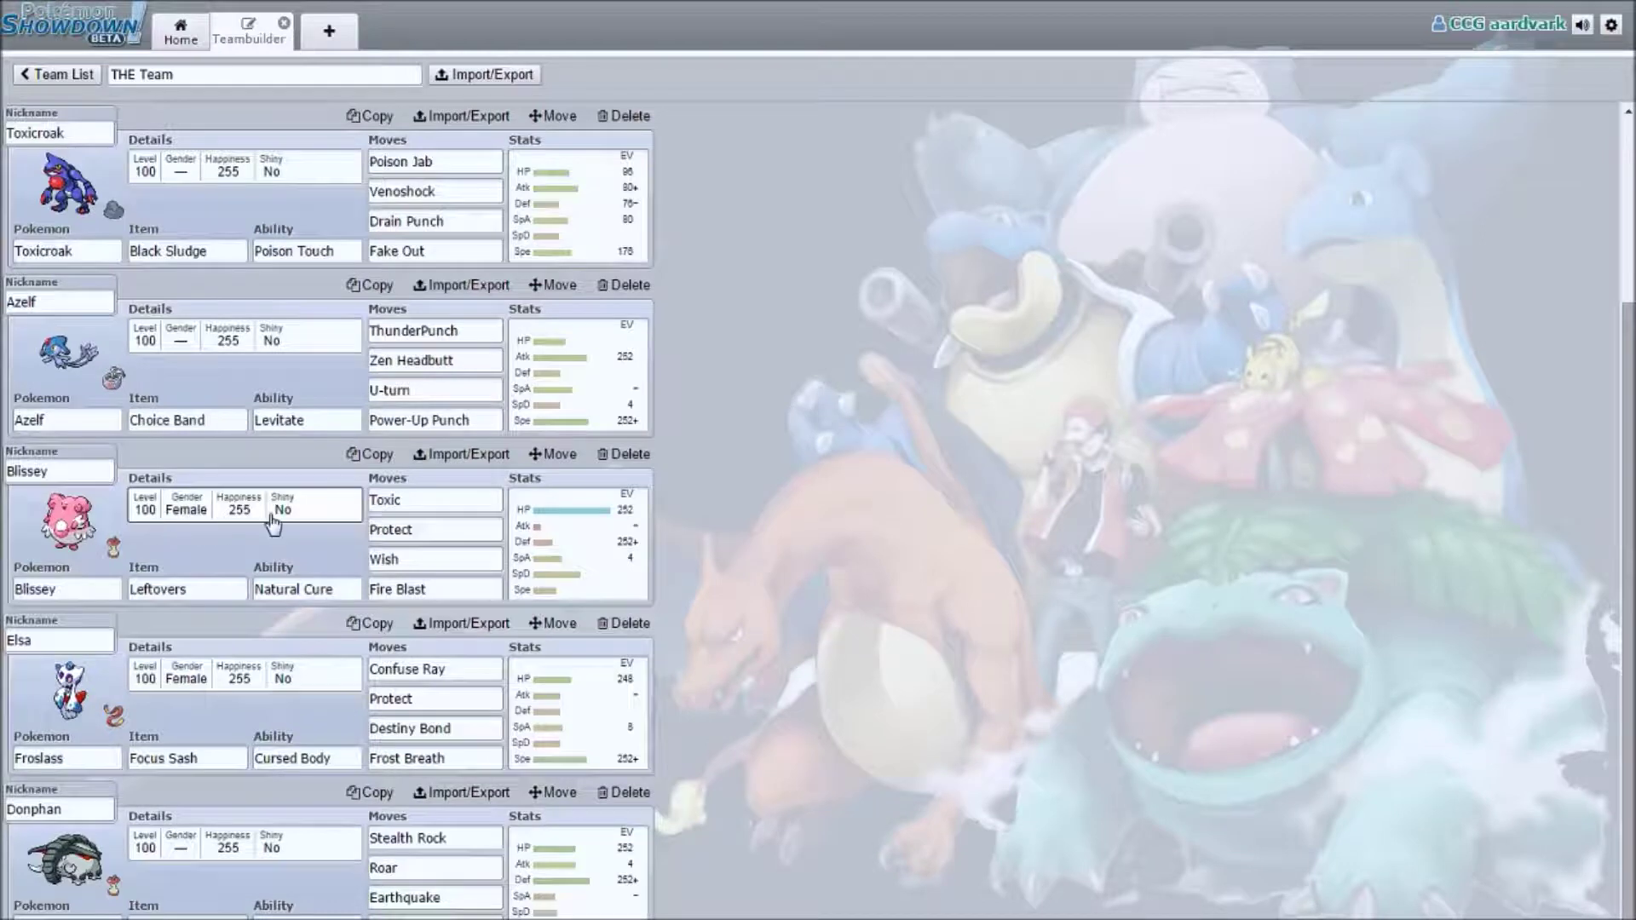
scroll(360, 474, up, 3)
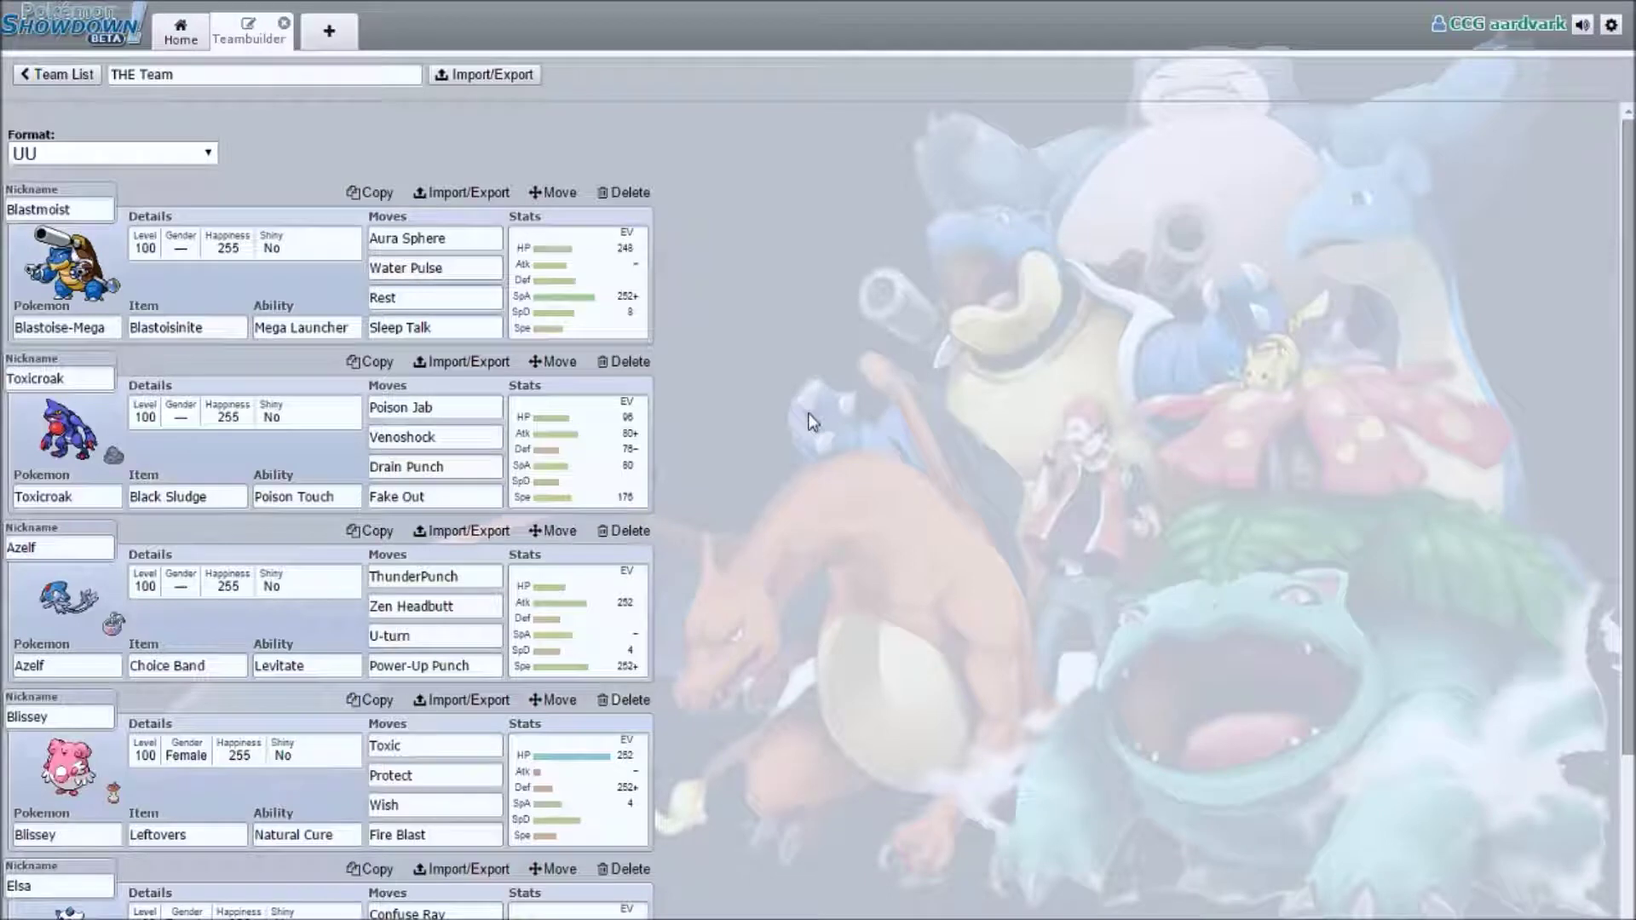
scroll(688, 361, down, 3)
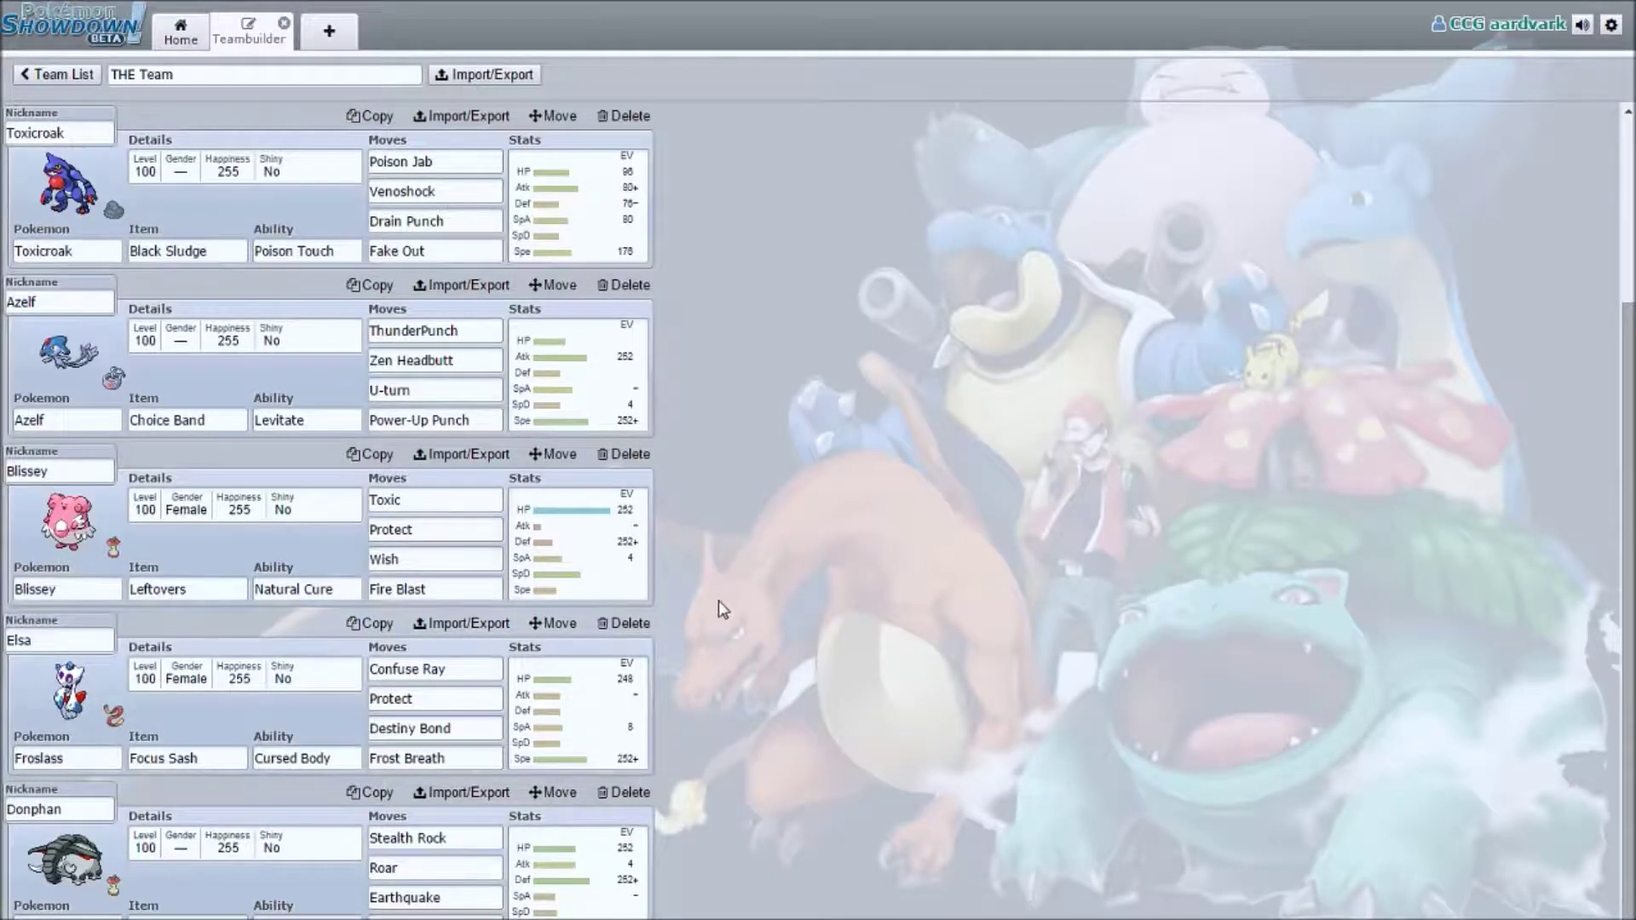
scroll(719, 600, up, 3)
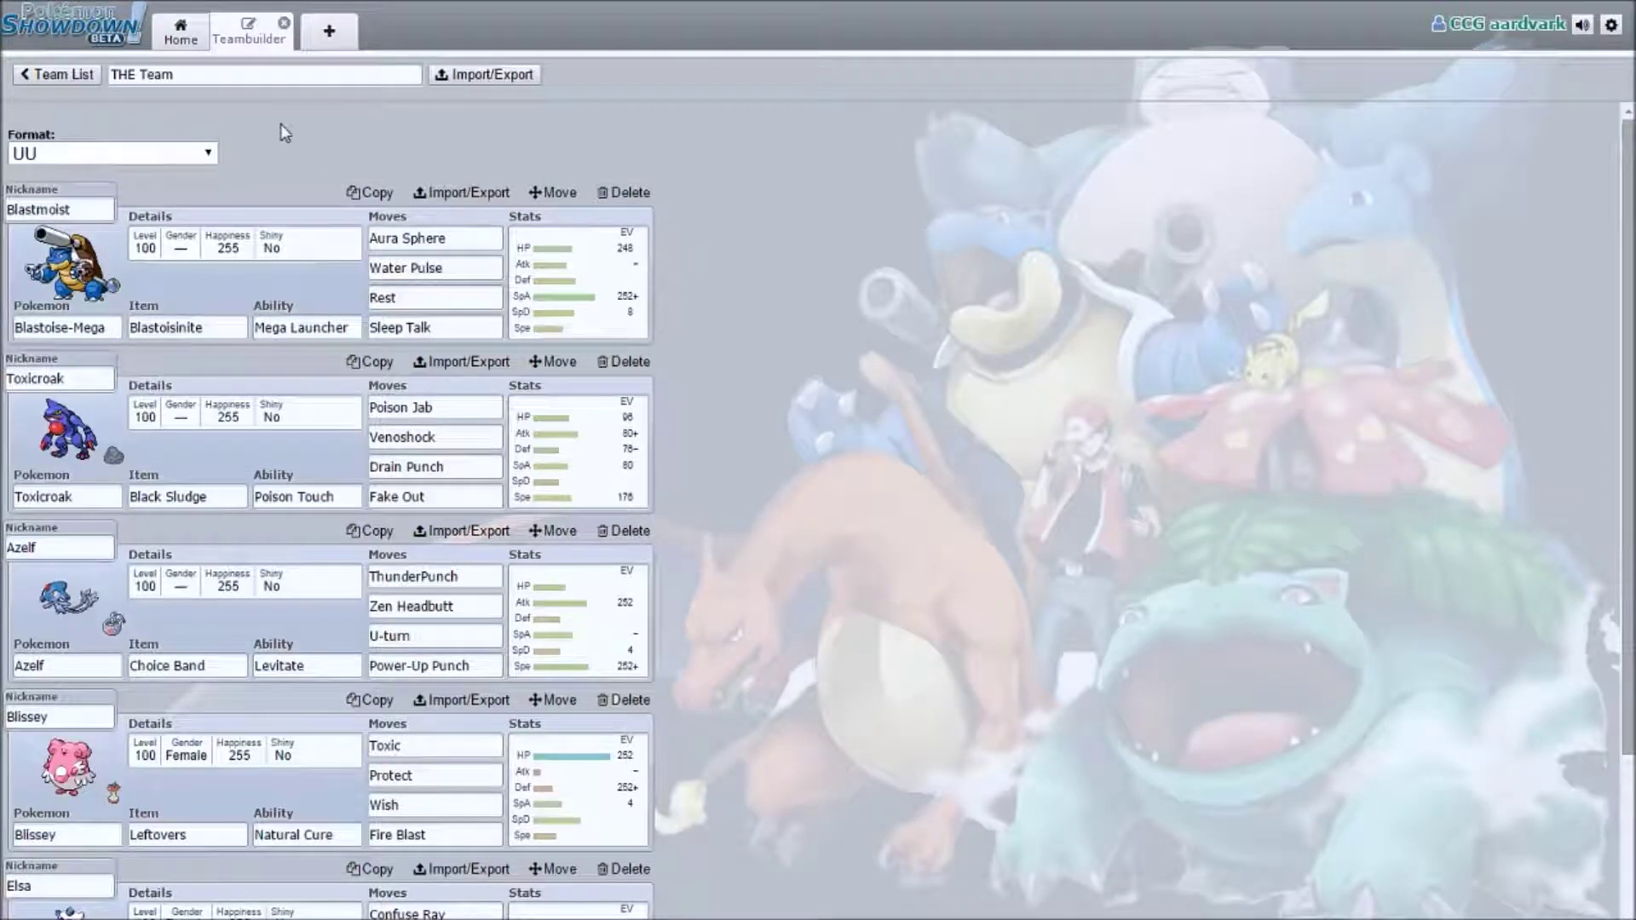
scroll(325, 365, down, 3)
scroll(603, 500, up, 3)
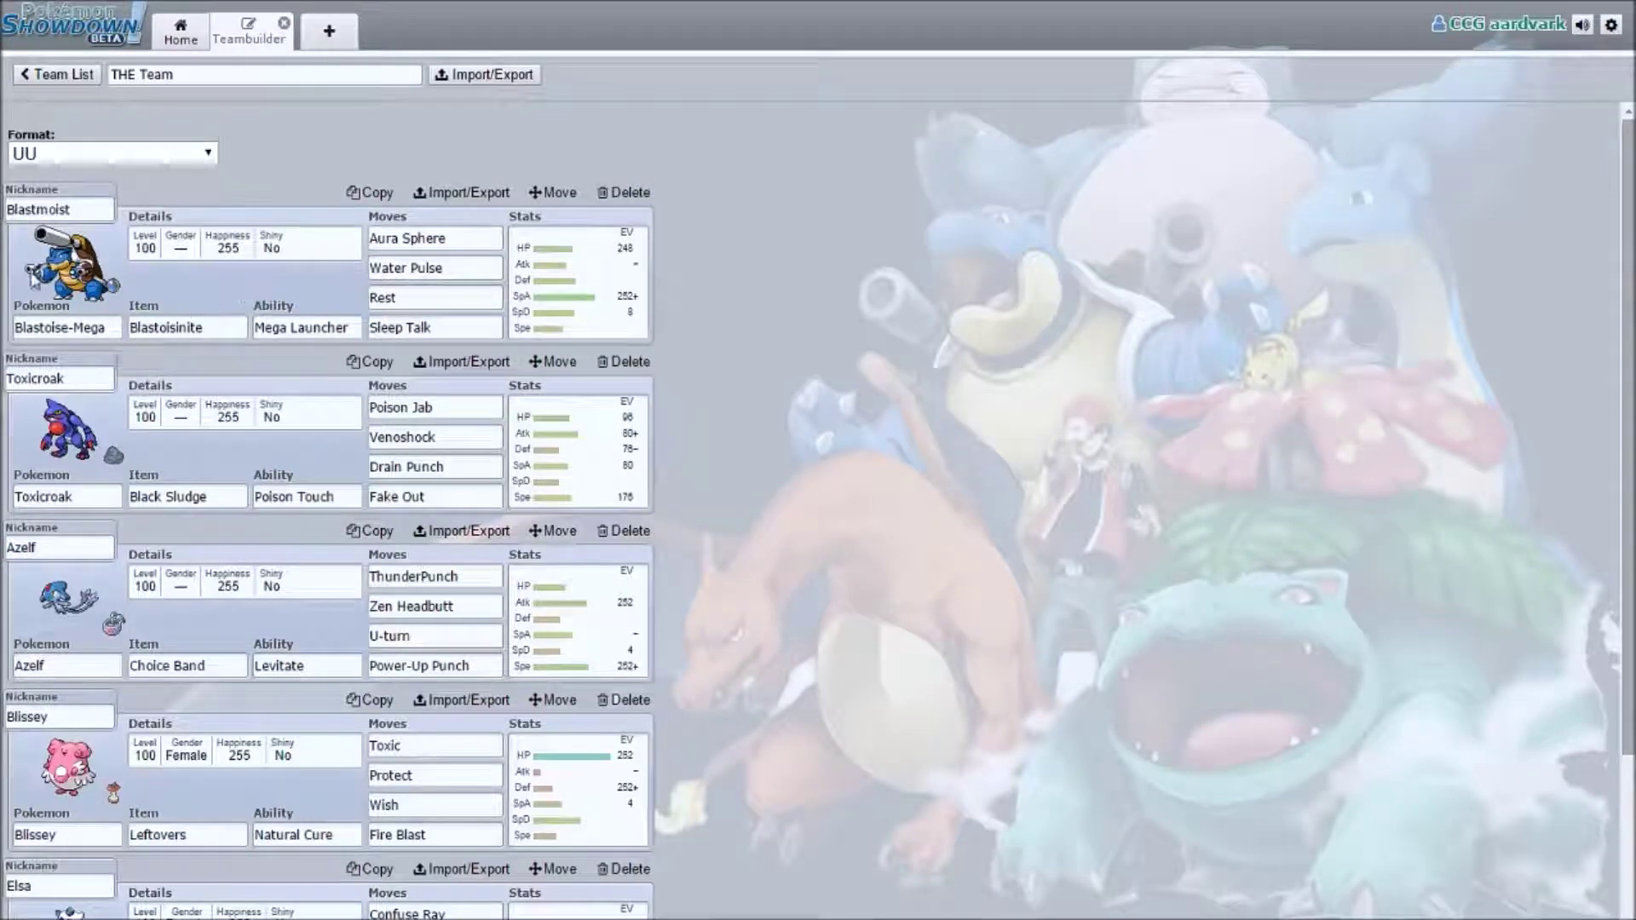
scroll(87, 298, down, 1)
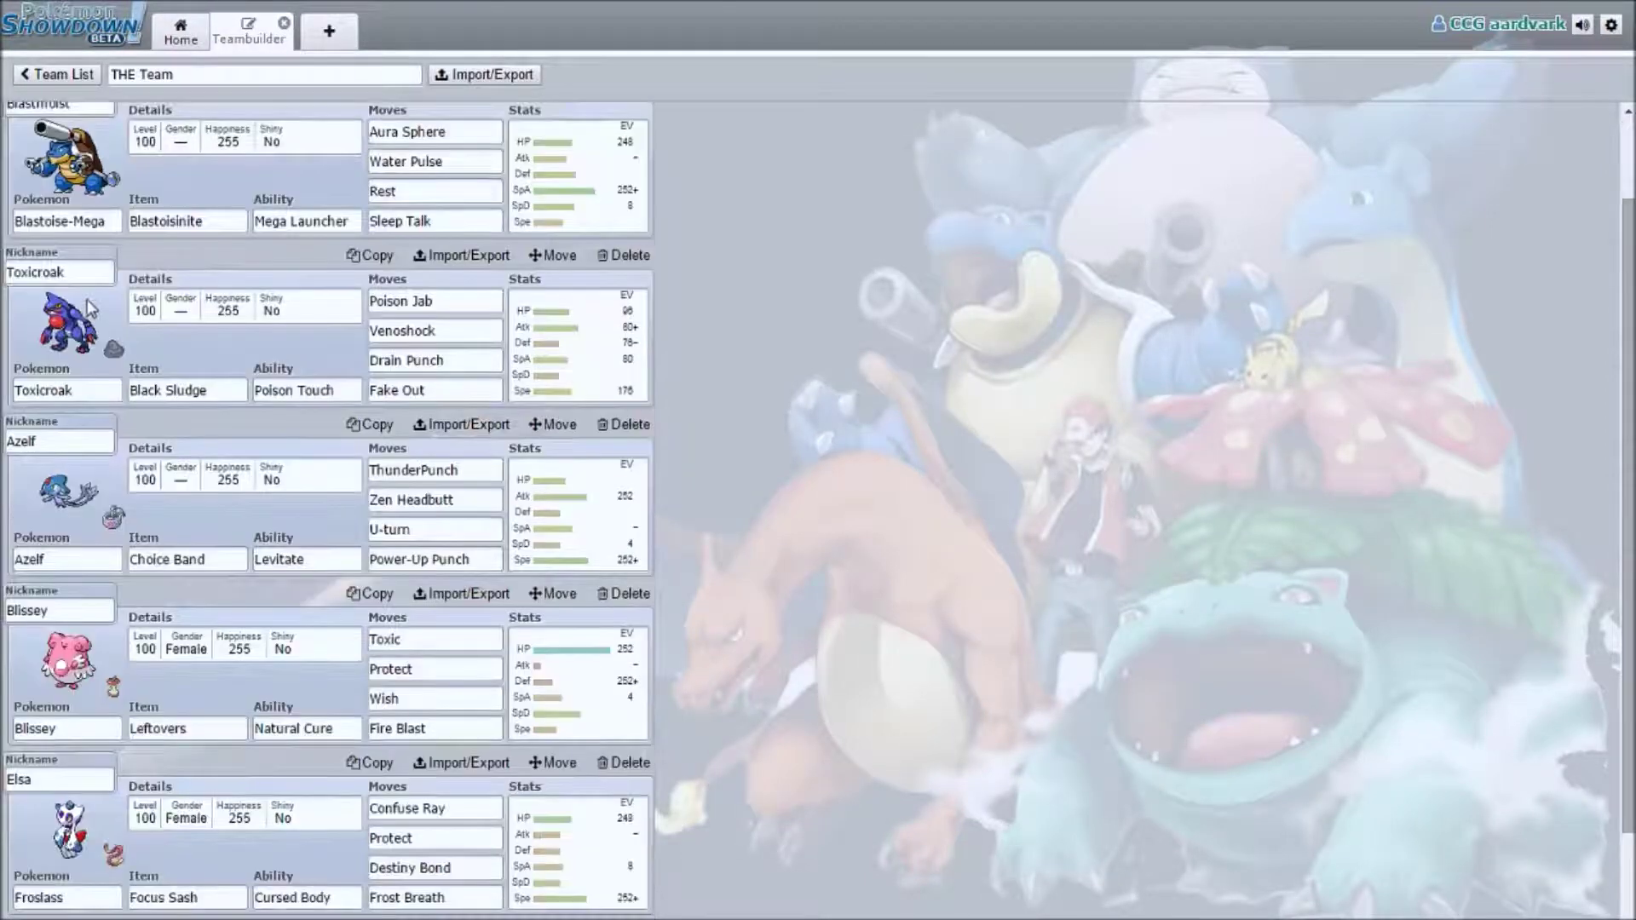
scroll(87, 286, up, 1)
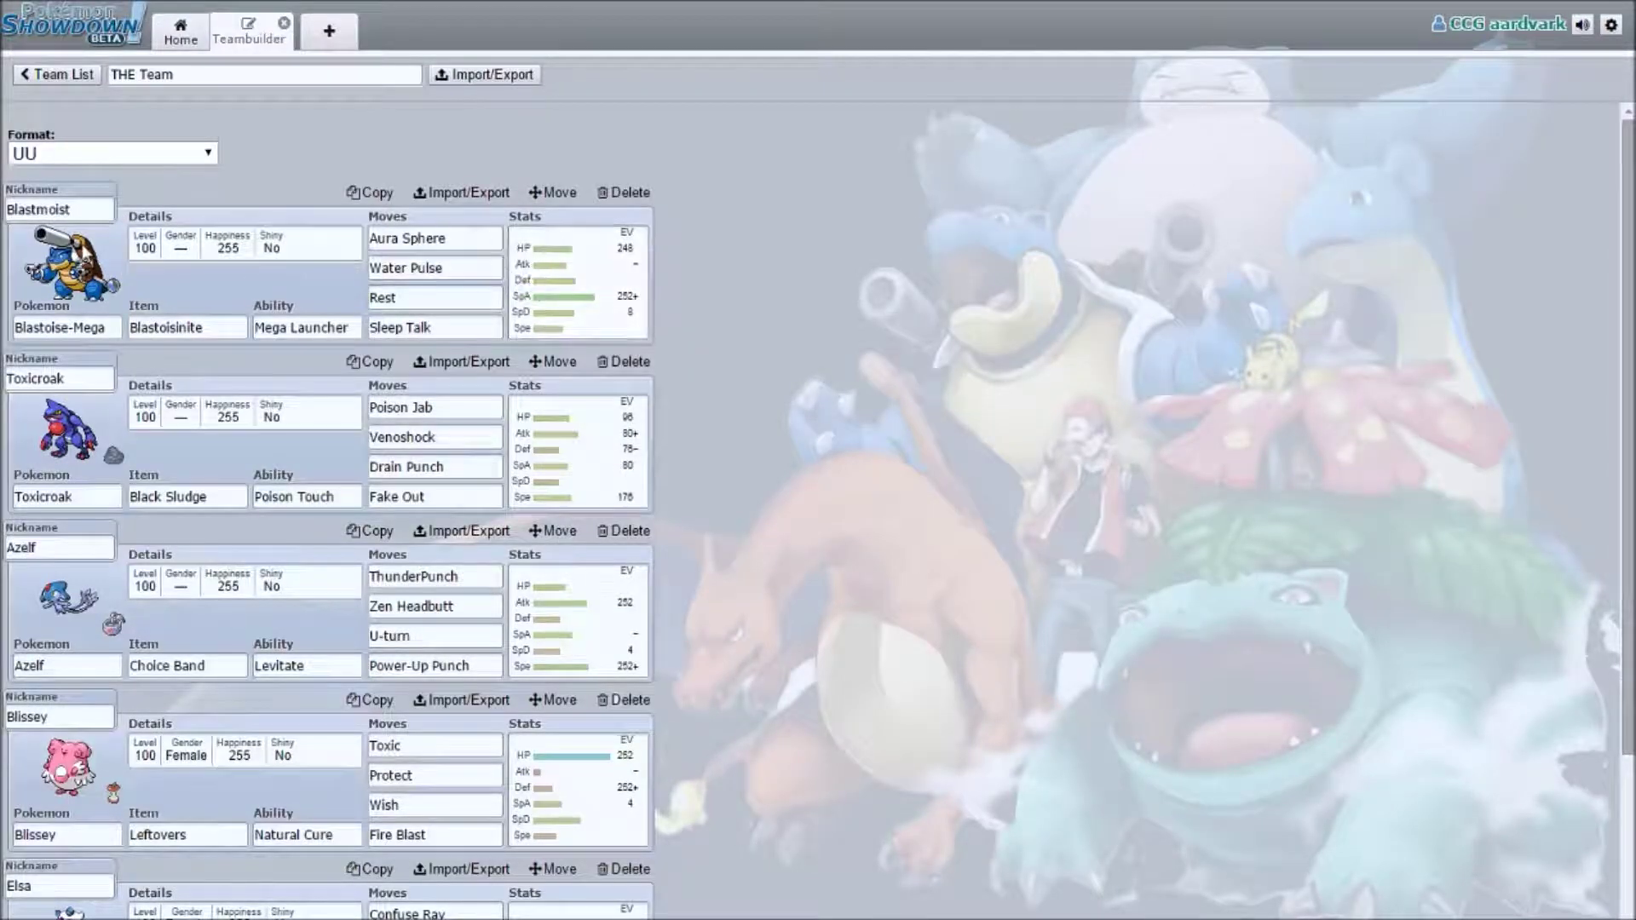
scroll(109, 274, down, 2)
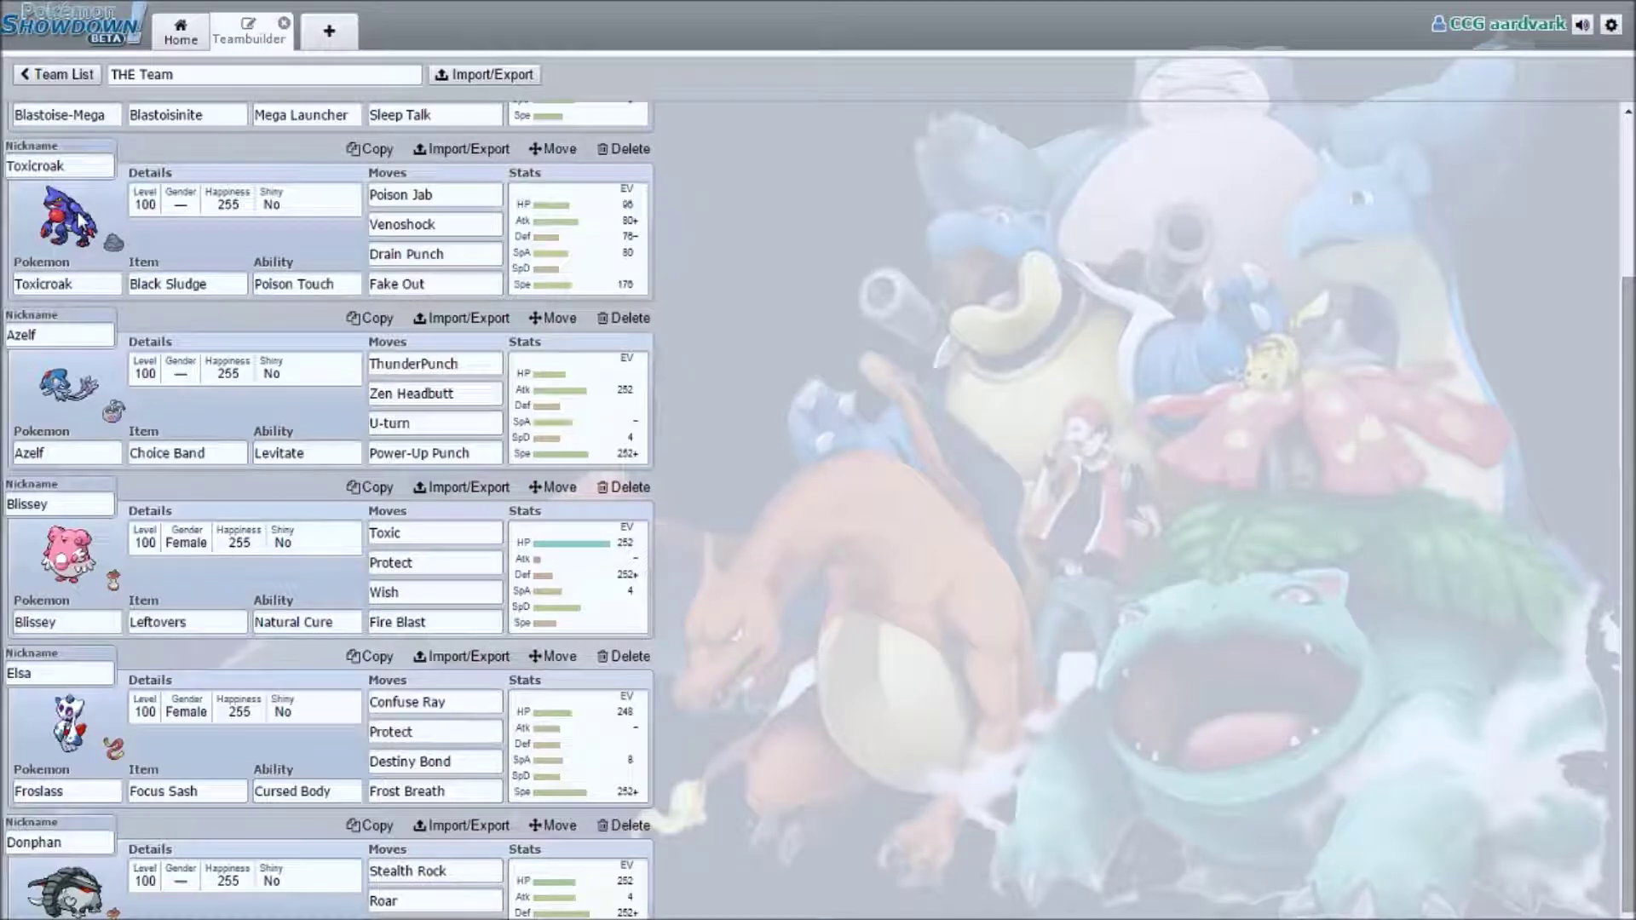
Check Toxicroak's EV spread and return to the team overview to look over the other members.
click(618, 248)
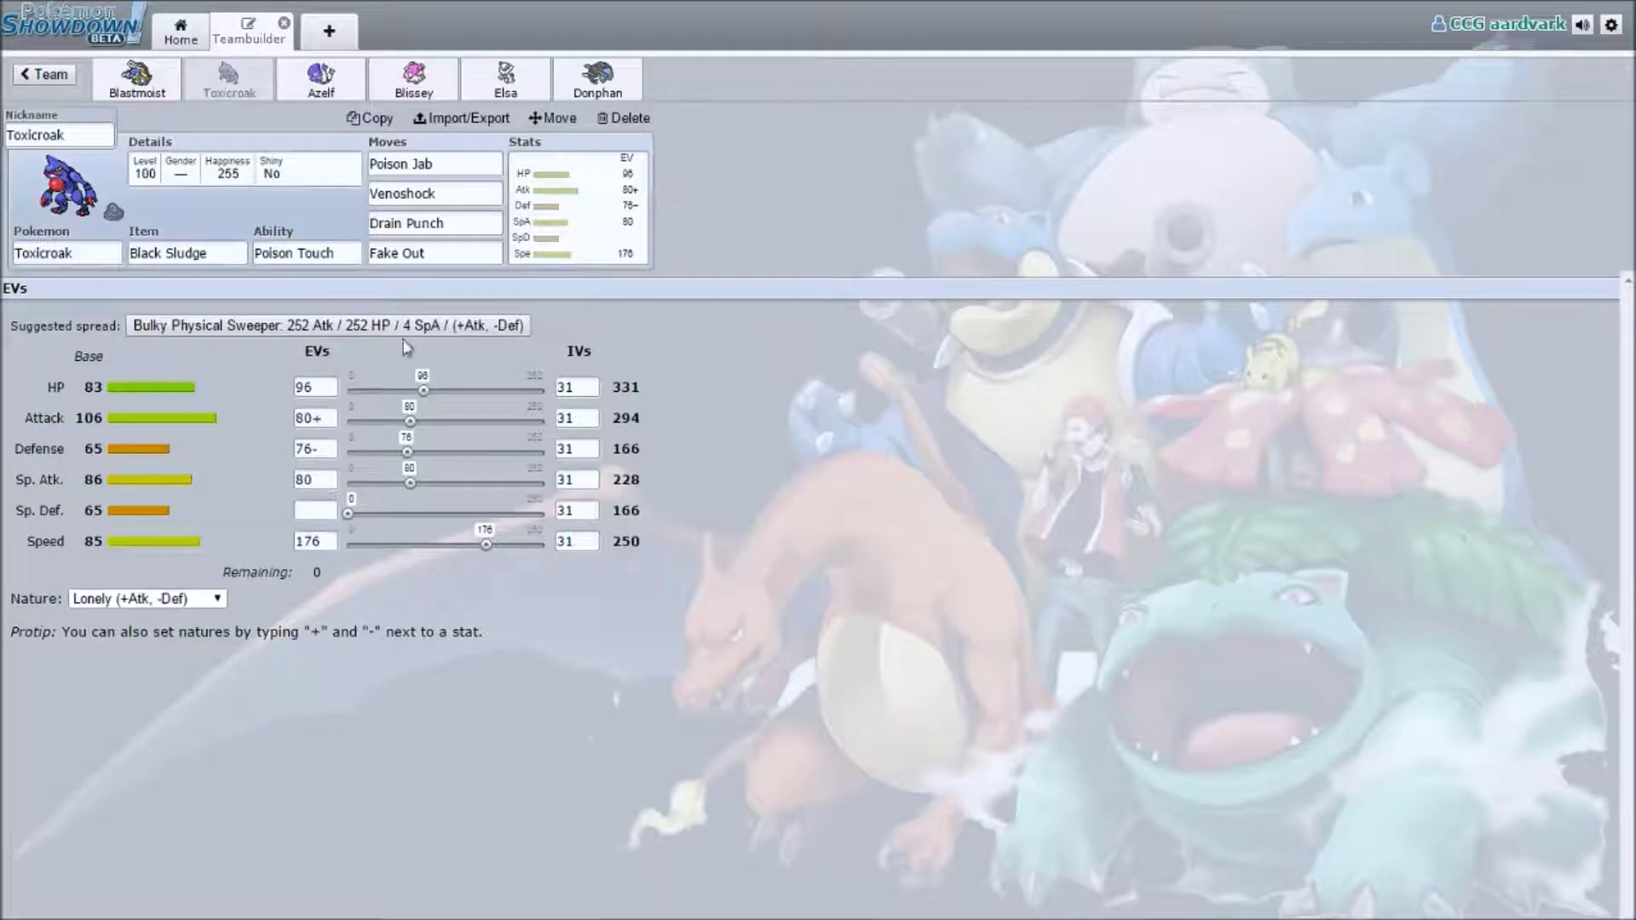
click(65, 78)
scroll(84, 423, down, 3)
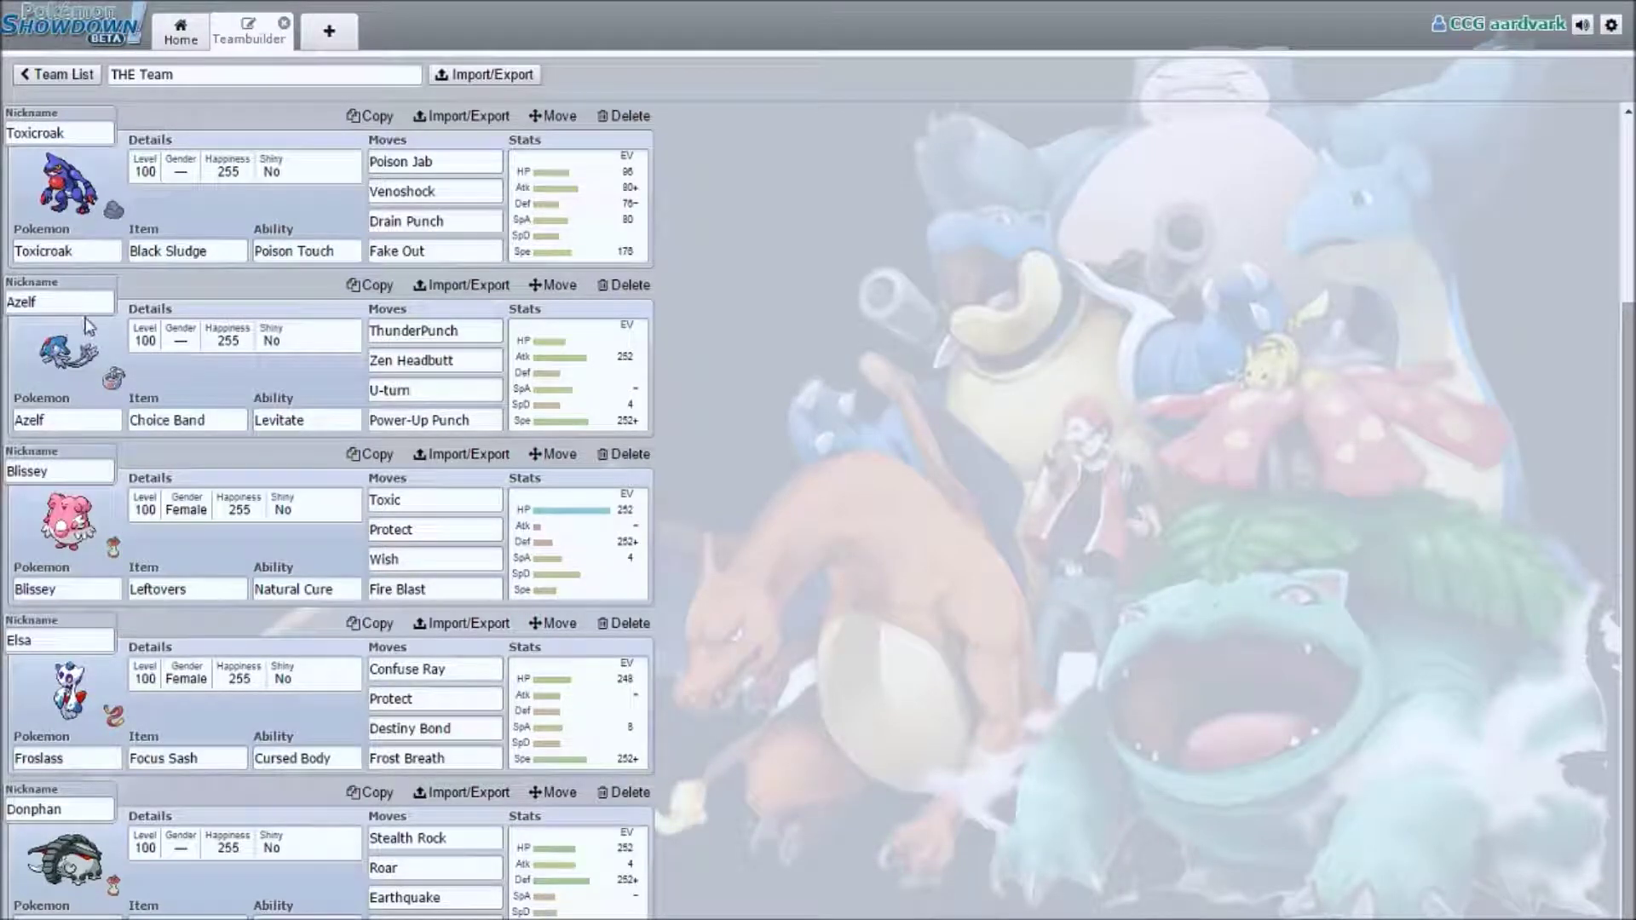
click(200, 419)
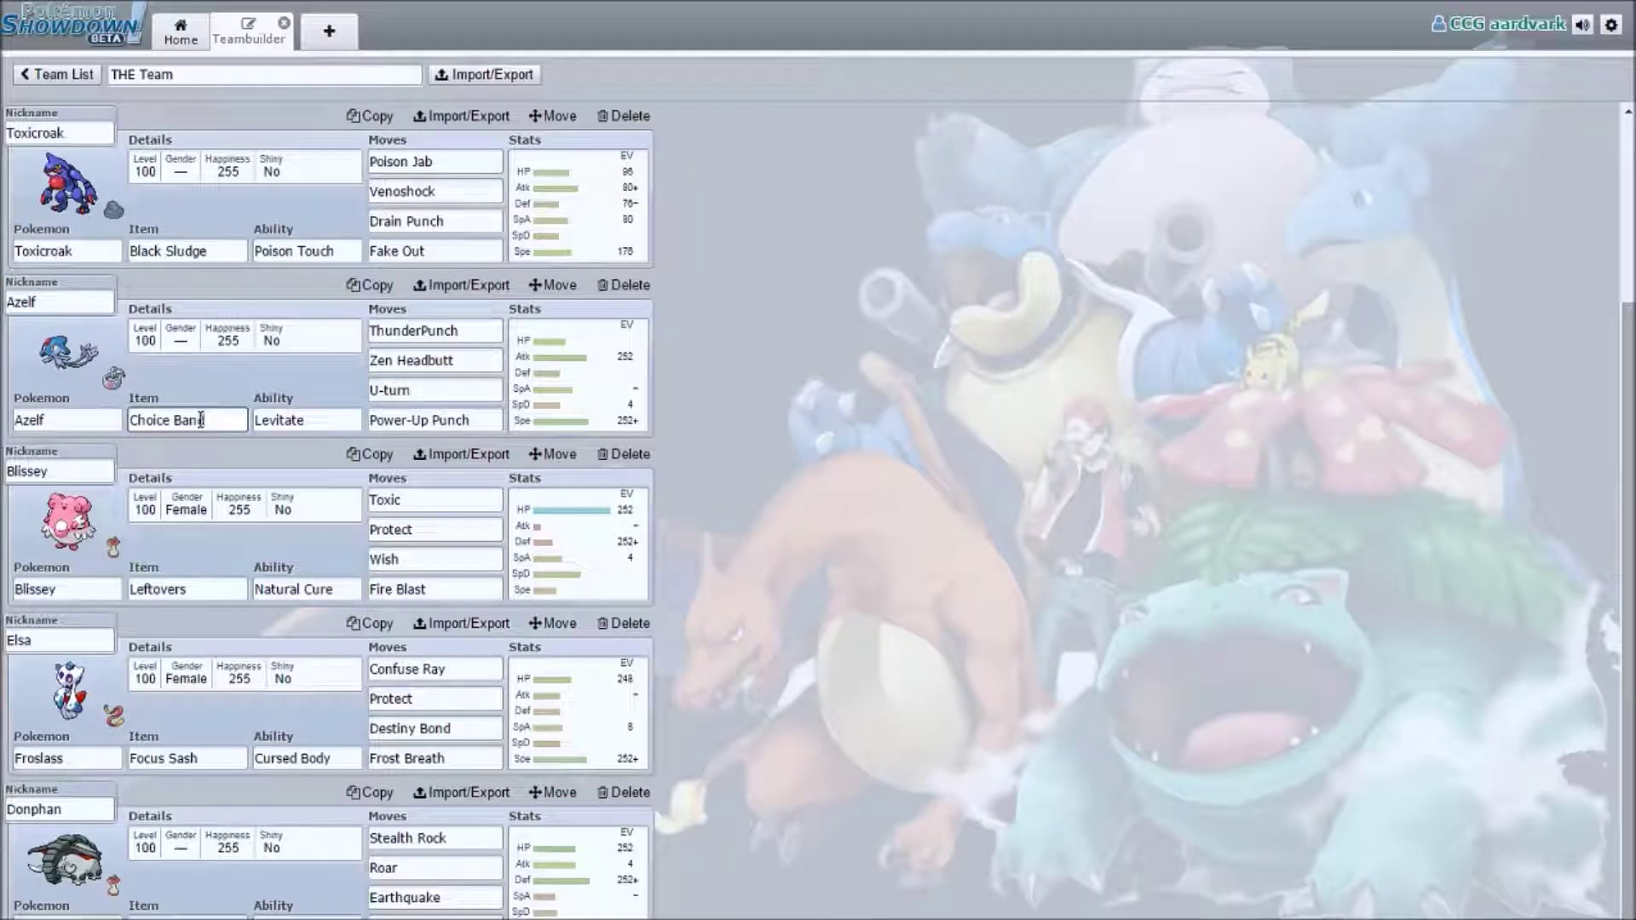
click(213, 360)
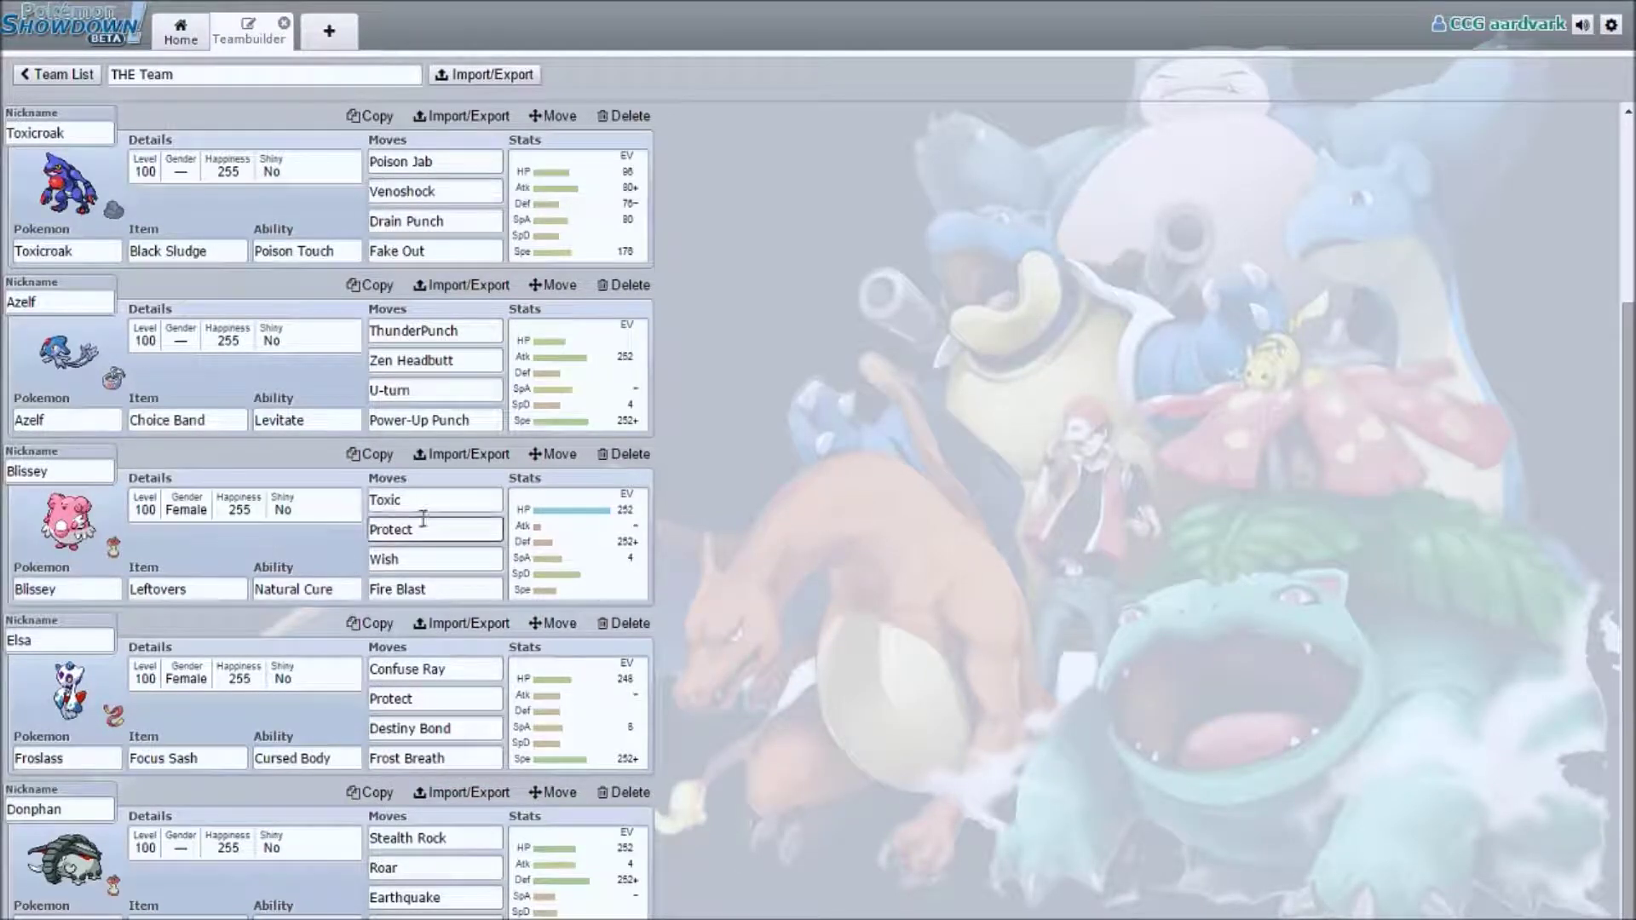
scroll(836, 691, up, 3)
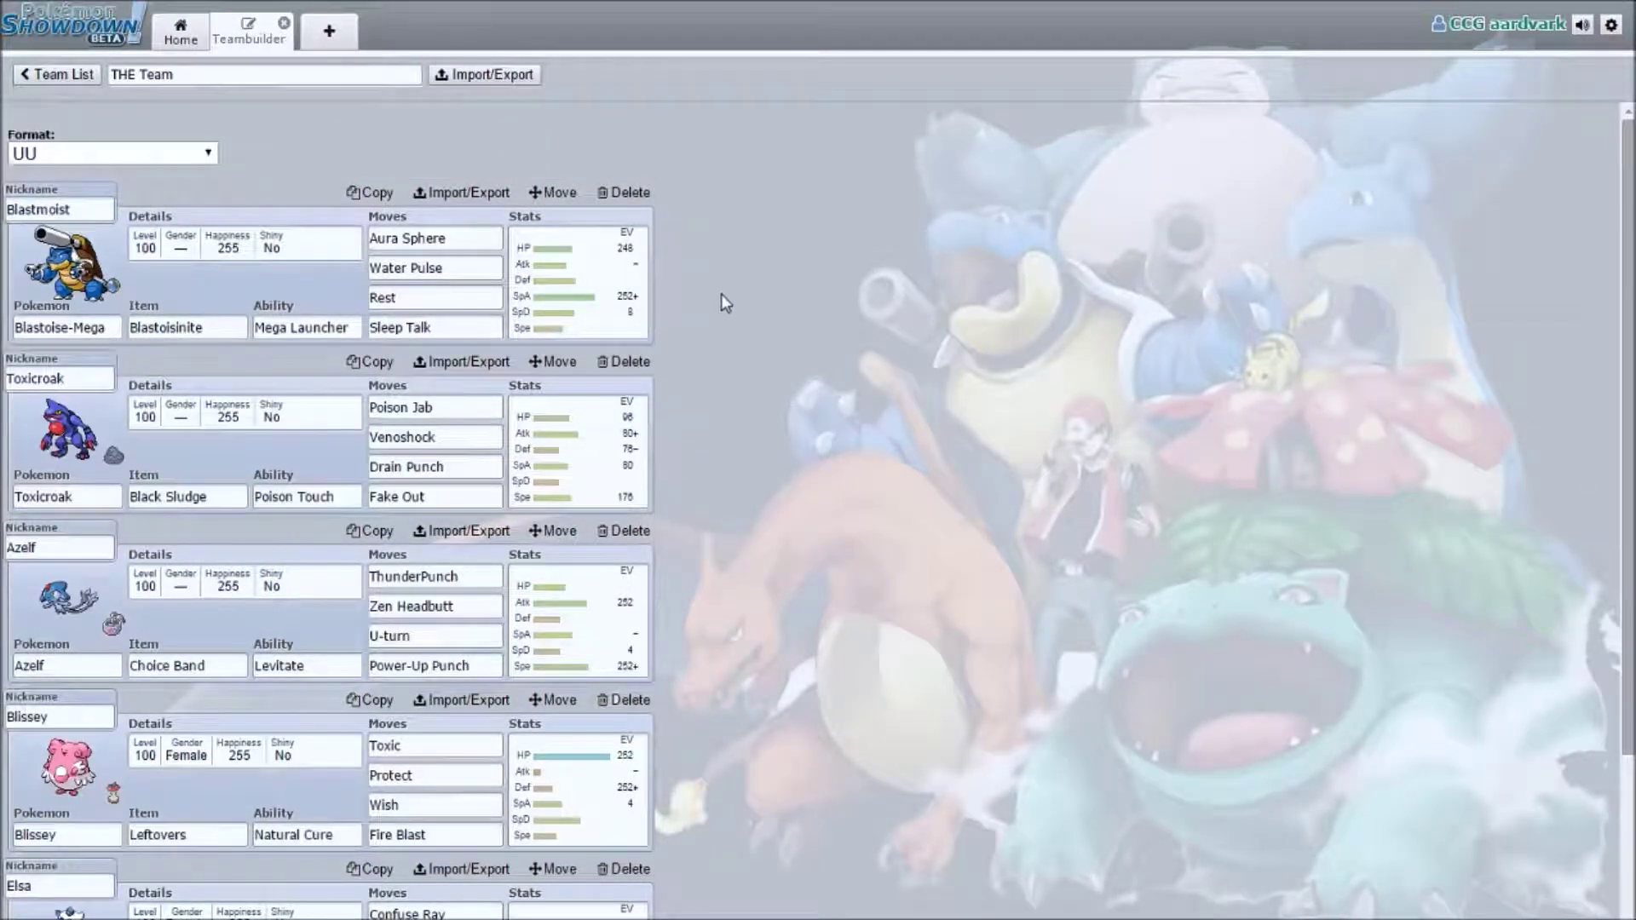
Examine Blastoise-Mega's moves, including Sleep Talk, and its HP, Sp. Atk., Sp. Def. and Speed EVs.
click(383, 266)
click(469, 328)
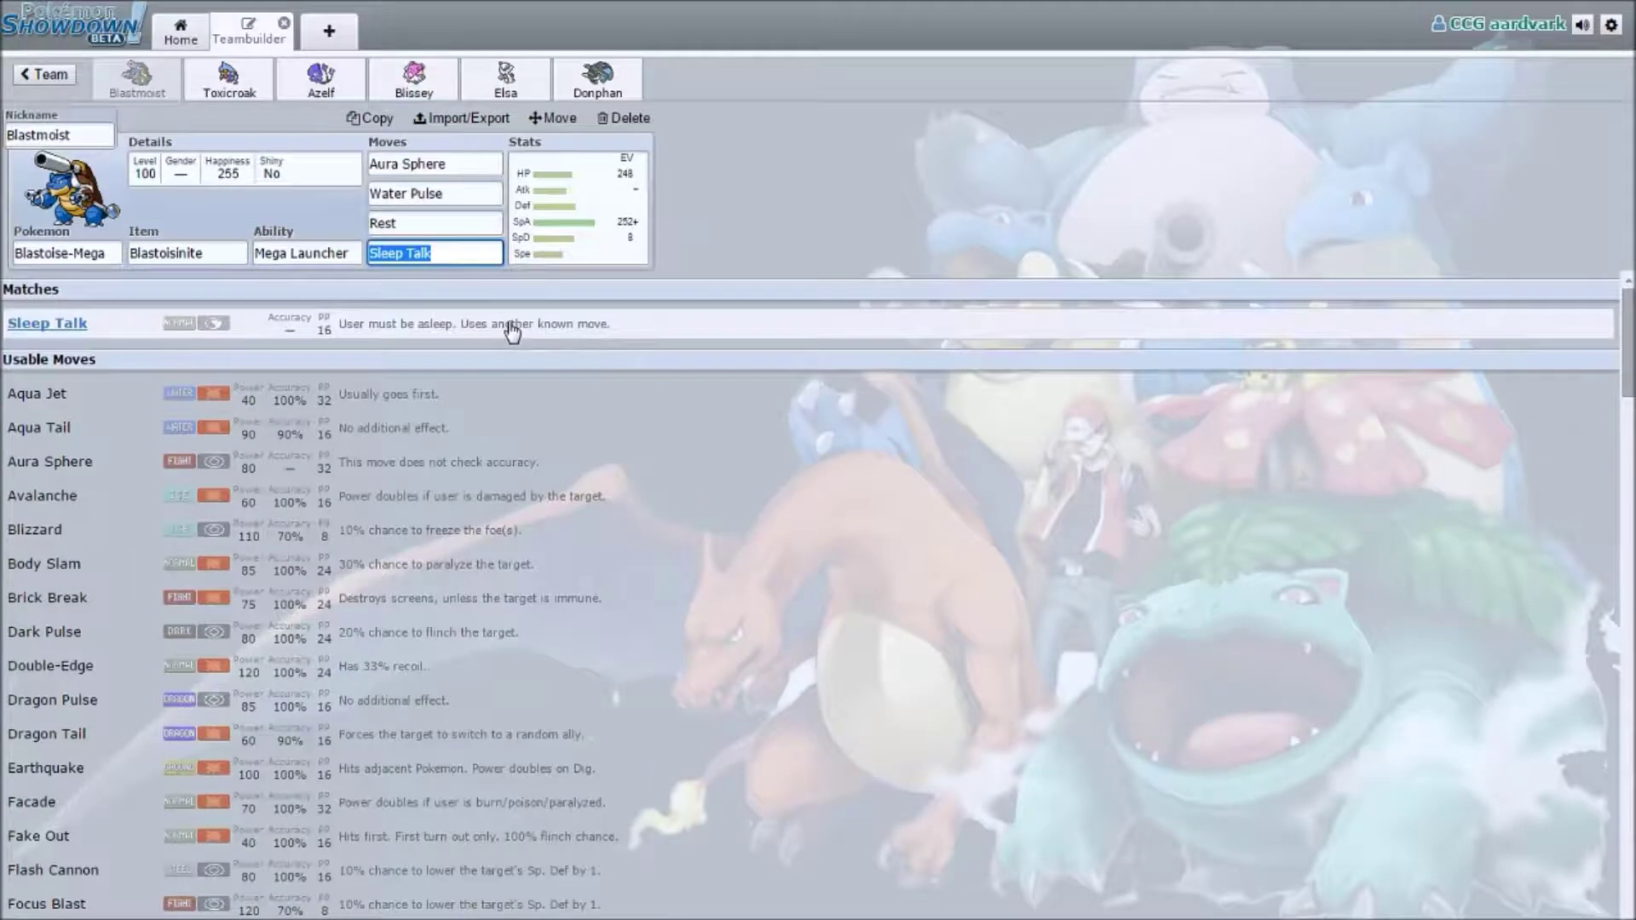
click(586, 254)
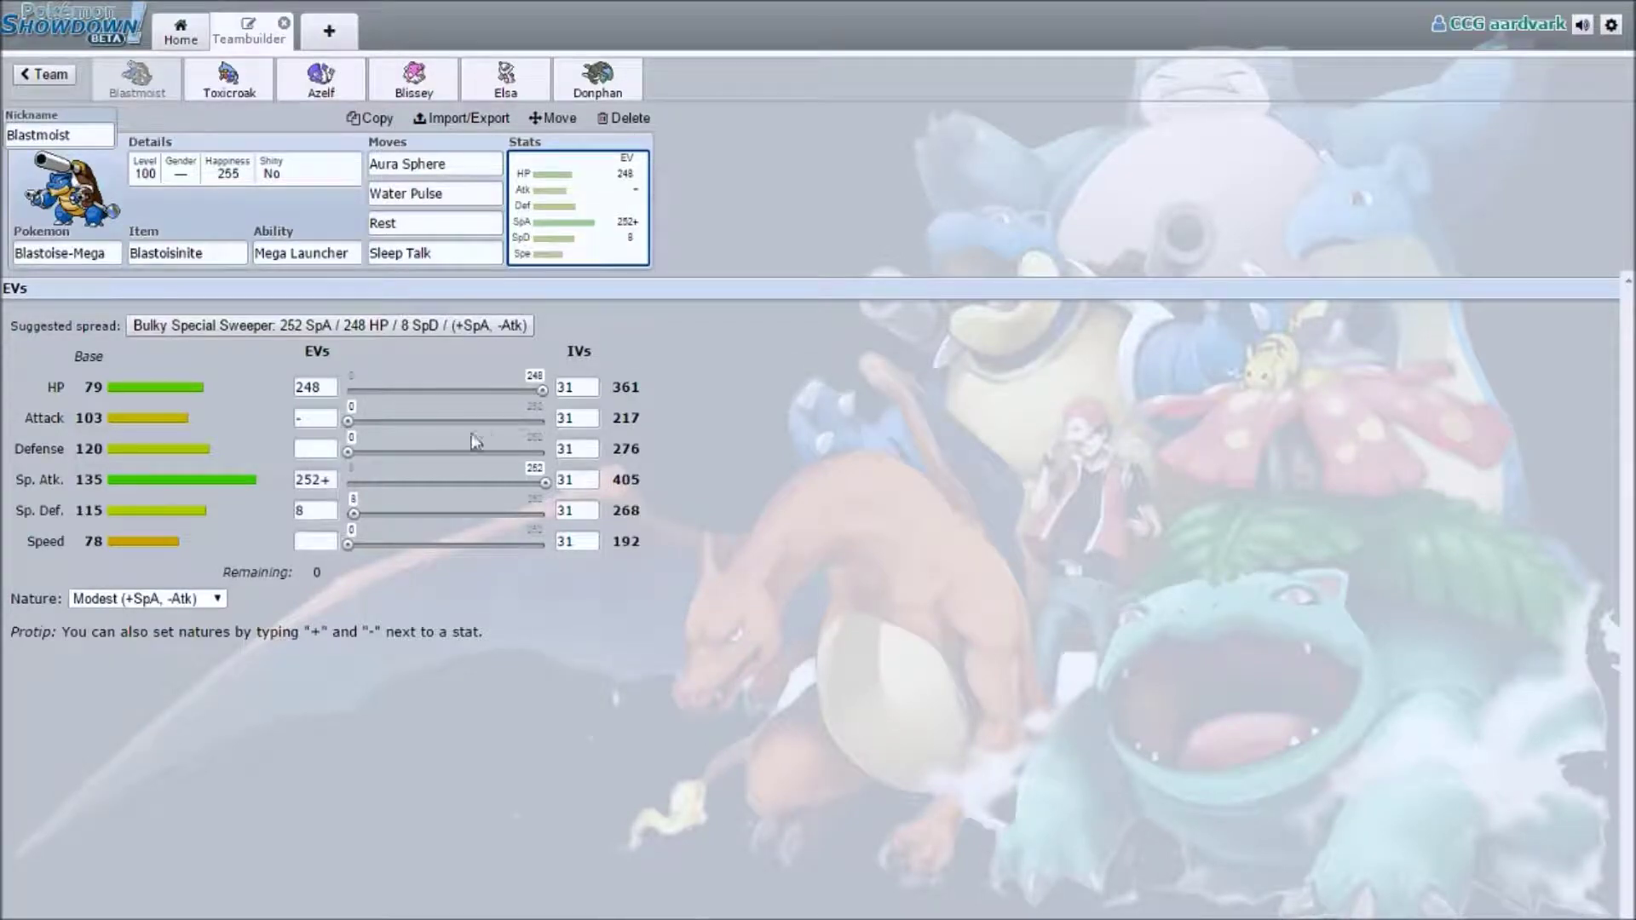
click(312, 389)
click(316, 480)
click(324, 509)
click(319, 543)
Switch to Toxicroak and examine its held item, the Poison Jab move and its HP EVs.
click(221, 99)
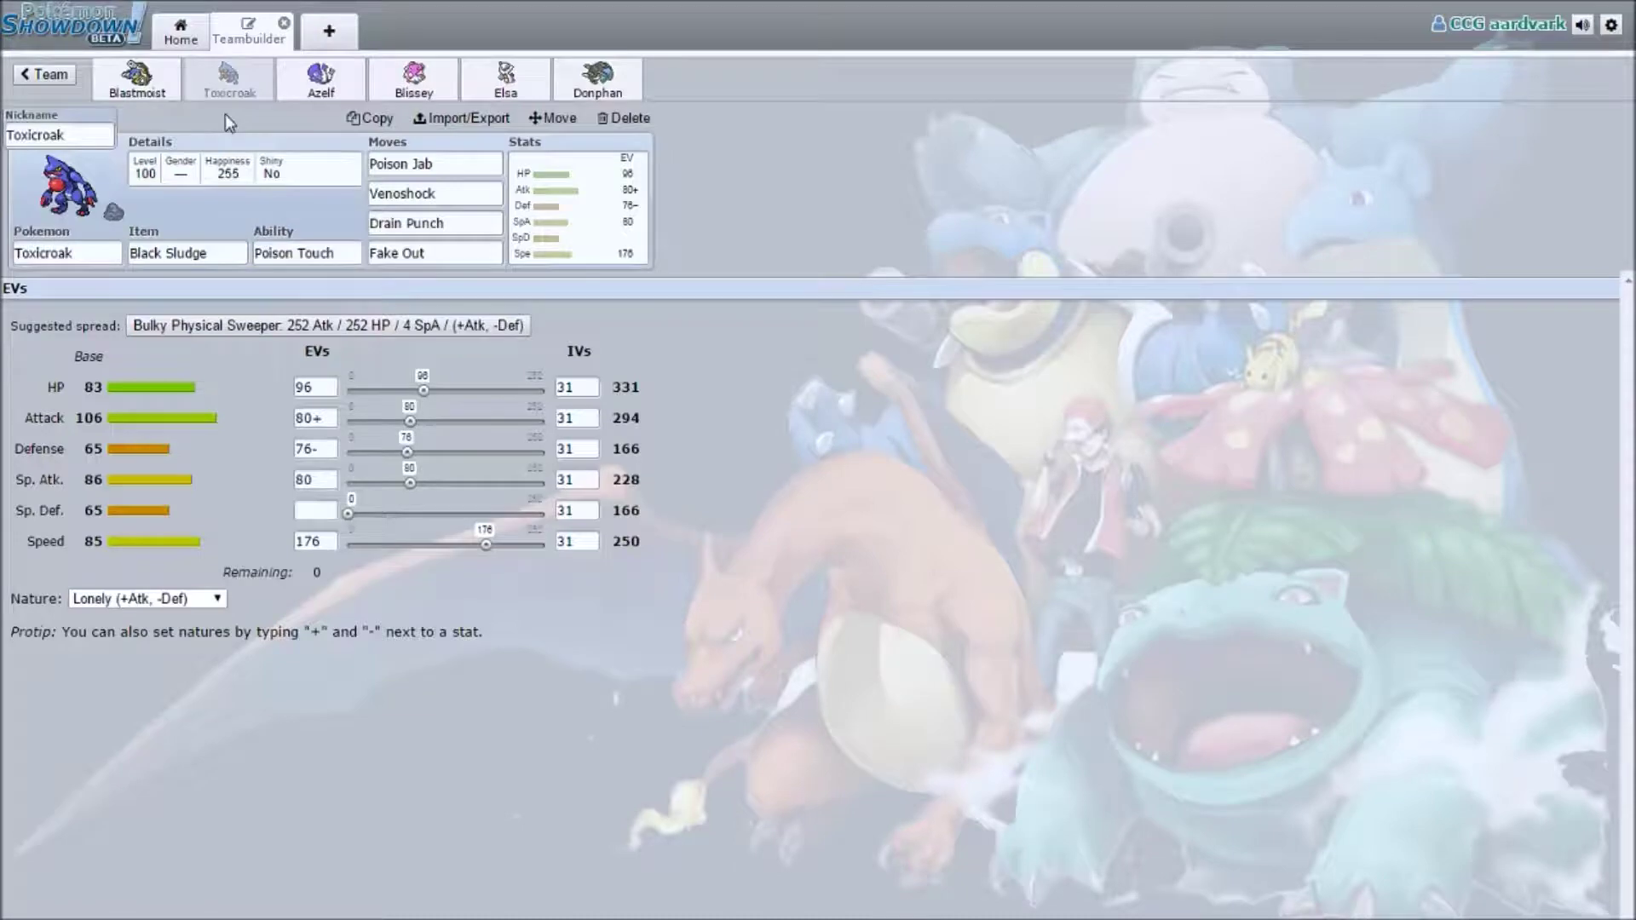
click(224, 247)
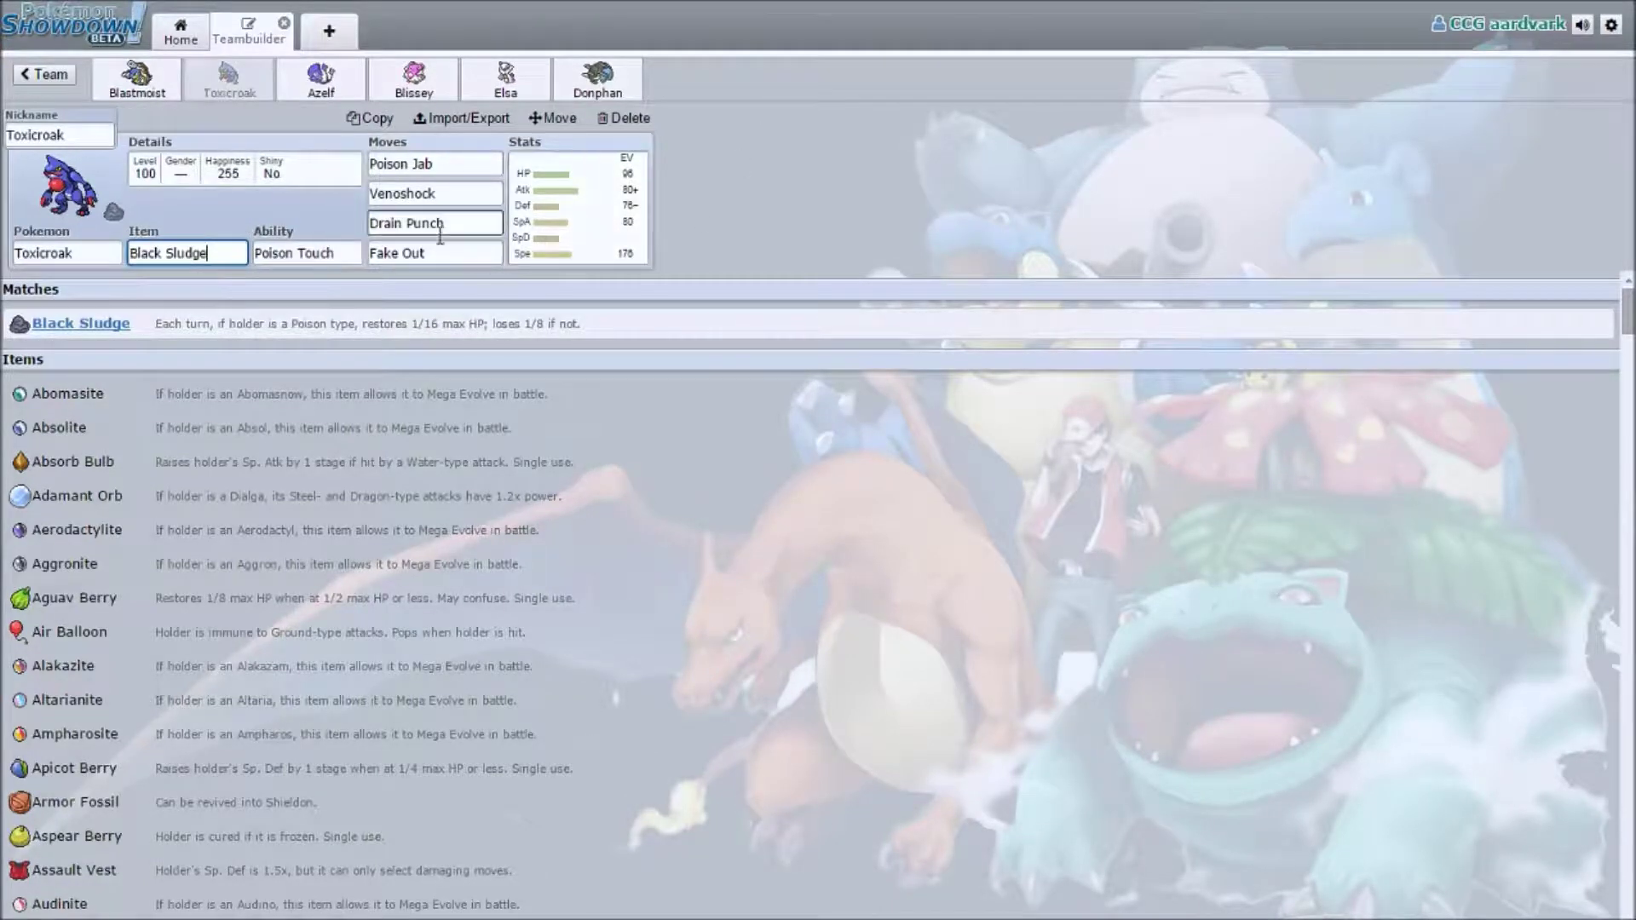
click(592, 211)
drag(401, 136, 453, 180)
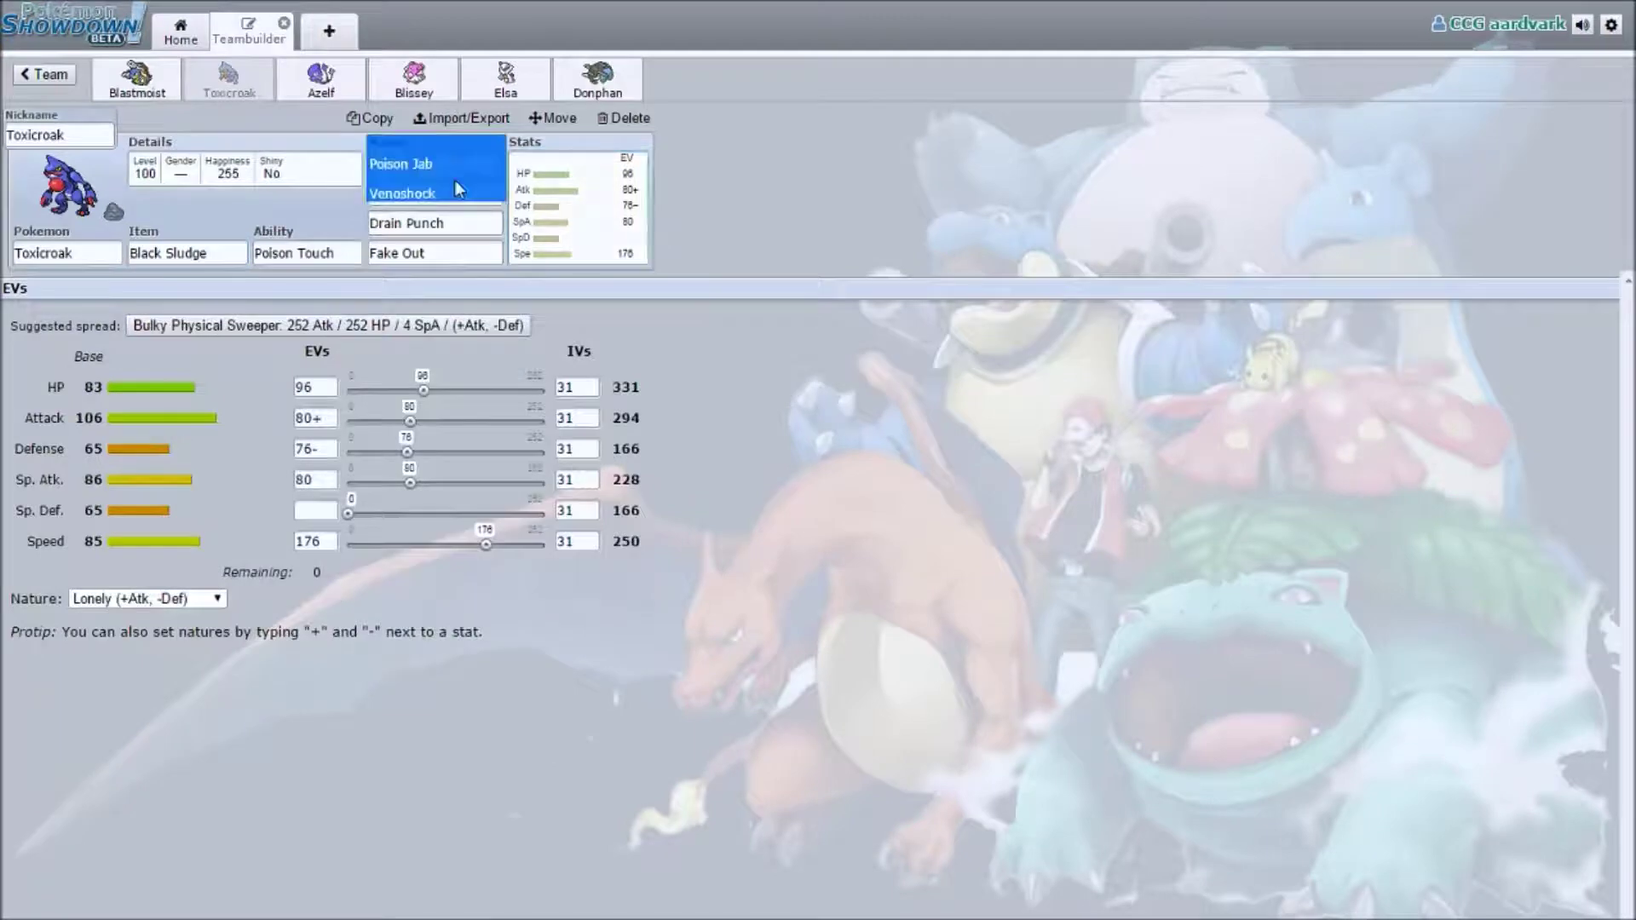
click(422, 164)
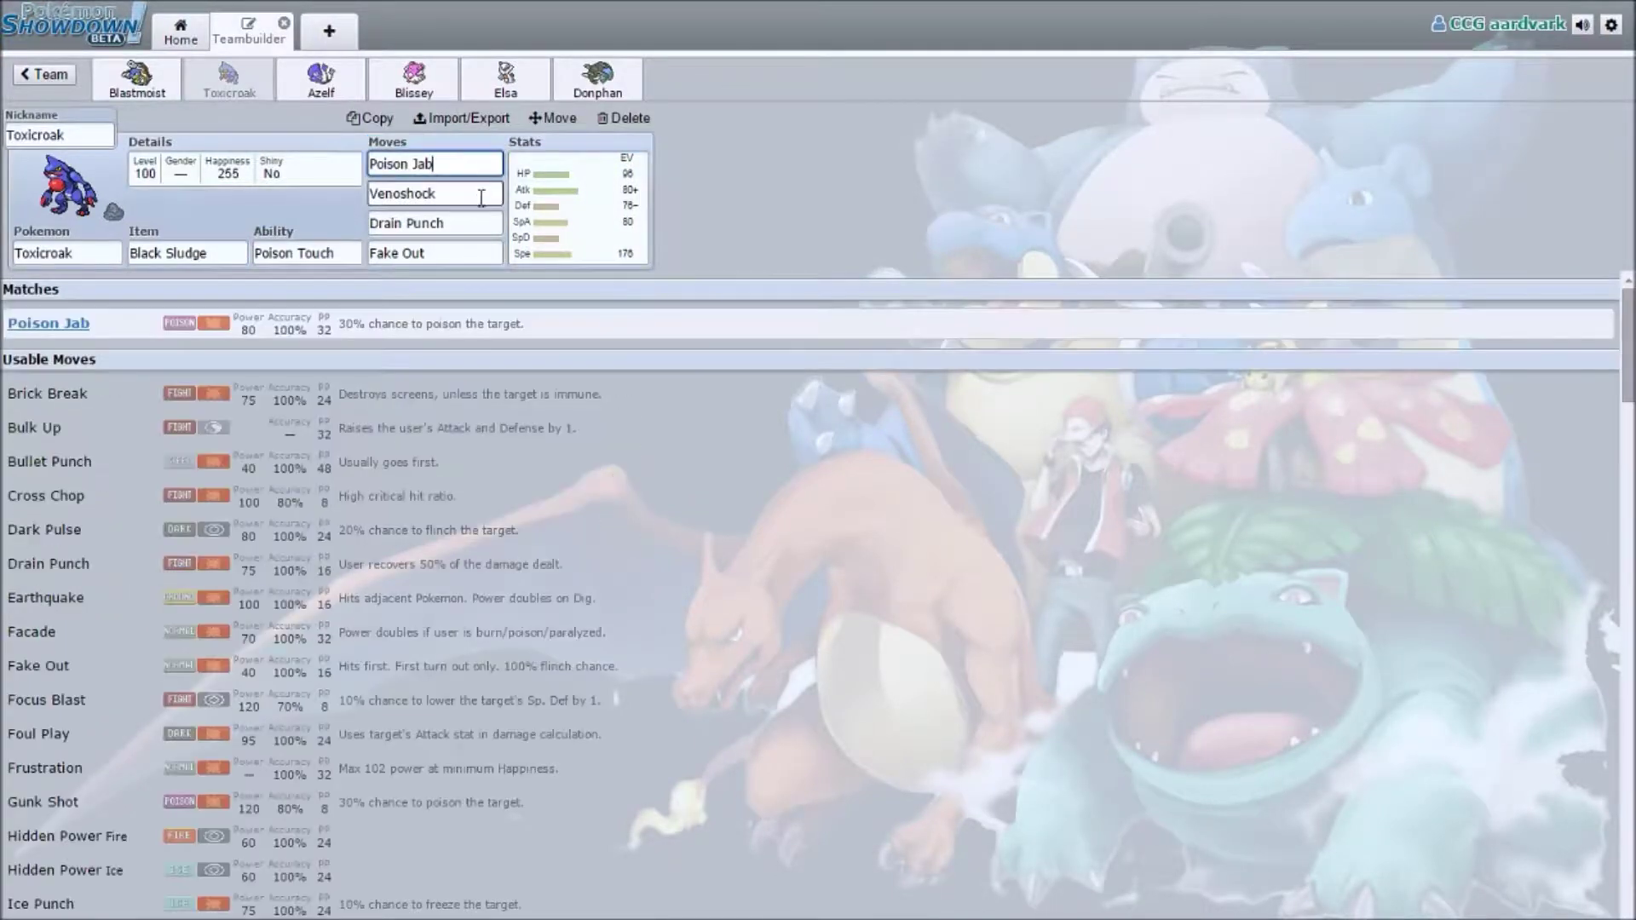
click(530, 216)
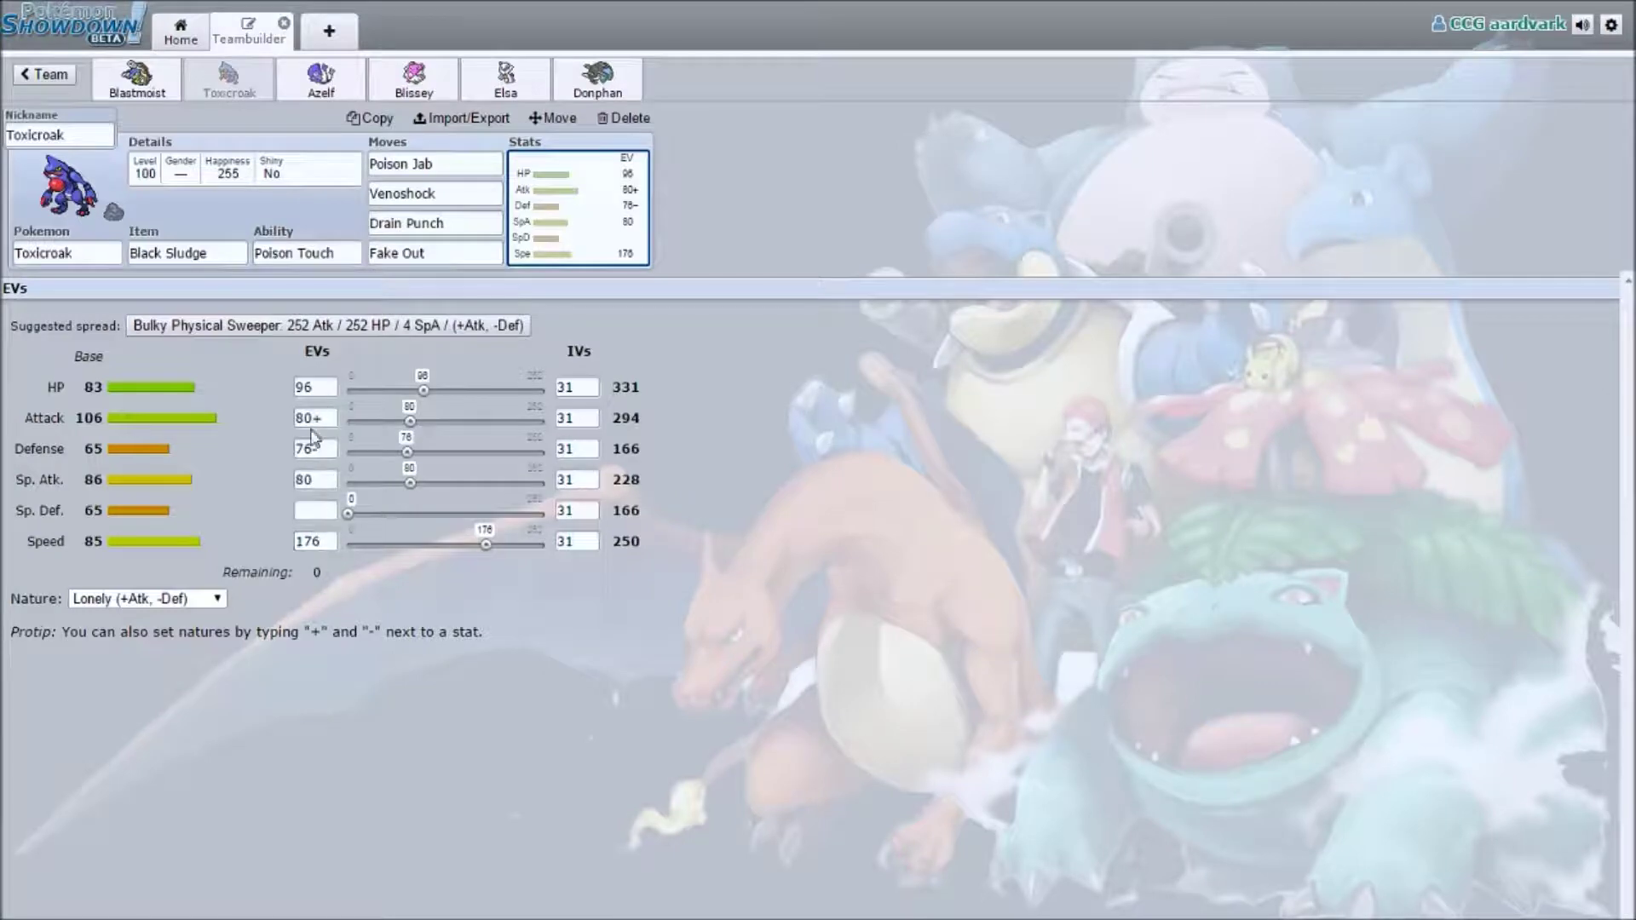
click(326, 388)
Read the descriptions of Toxicroak's Poison Touch ability and its Poison Jab and Fake Out moves.
click(347, 254)
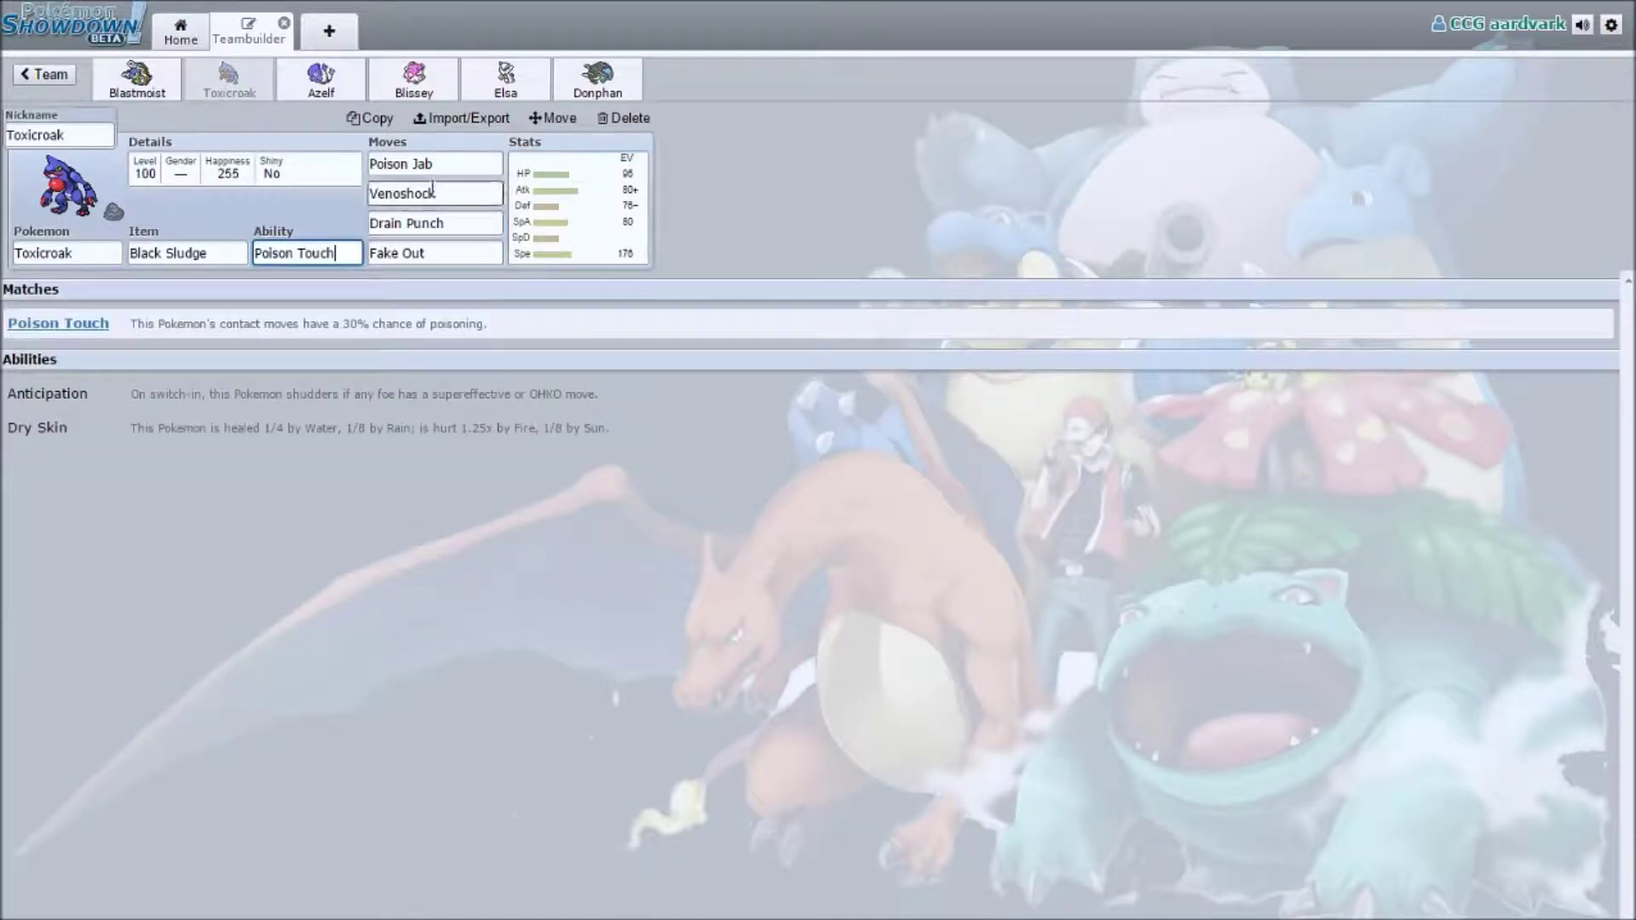
click(485, 173)
click(483, 253)
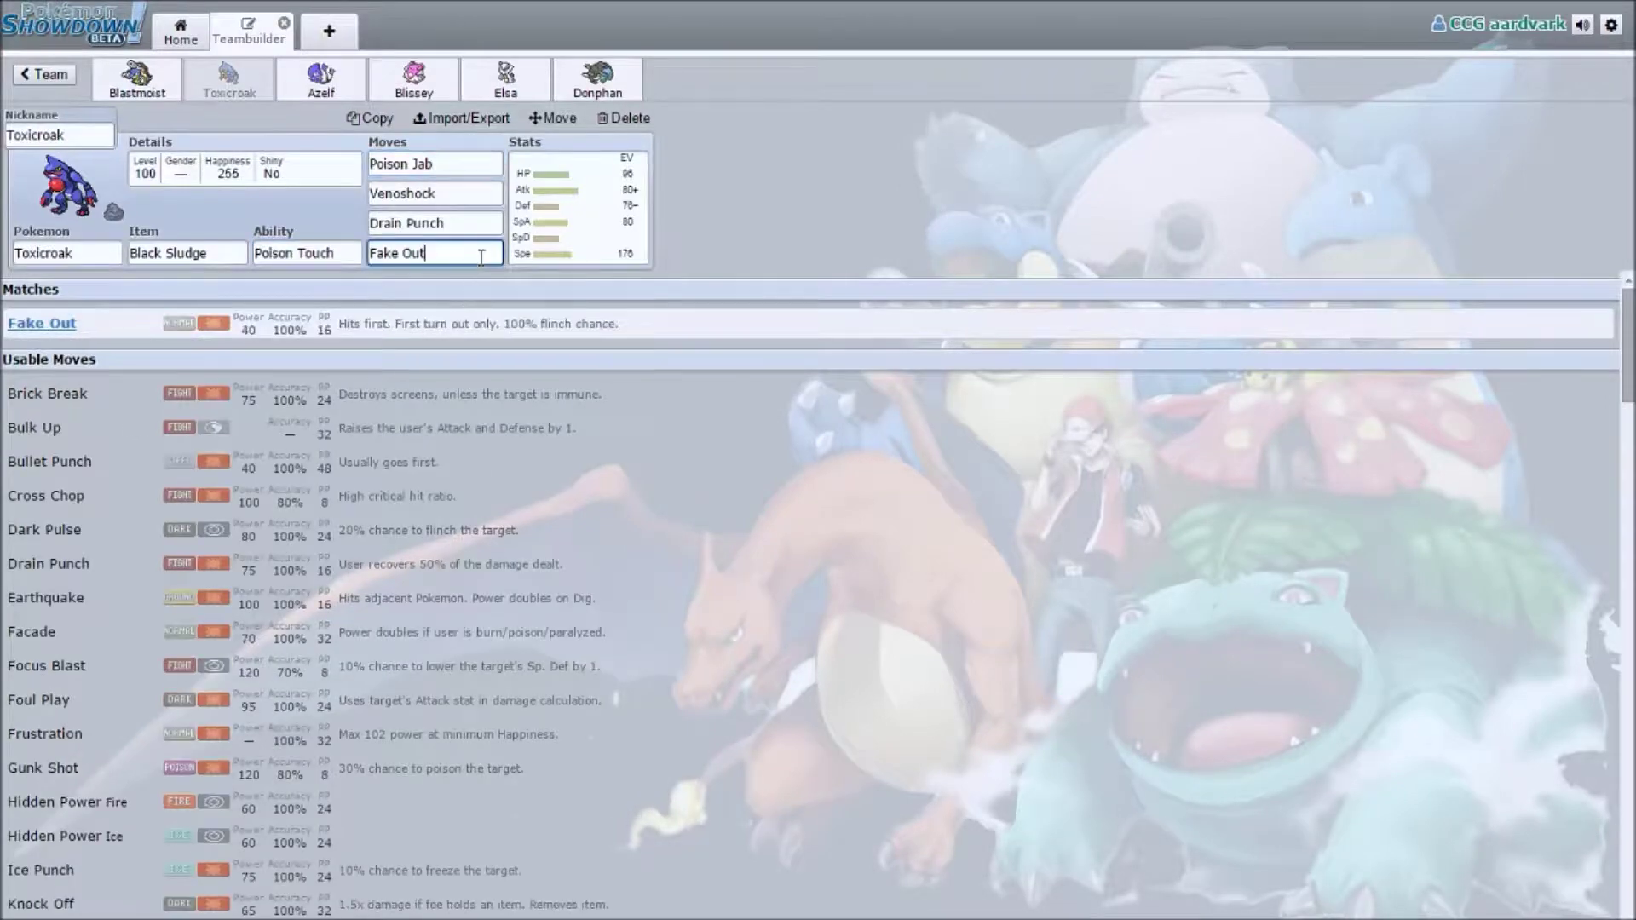
click(477, 162)
click(357, 252)
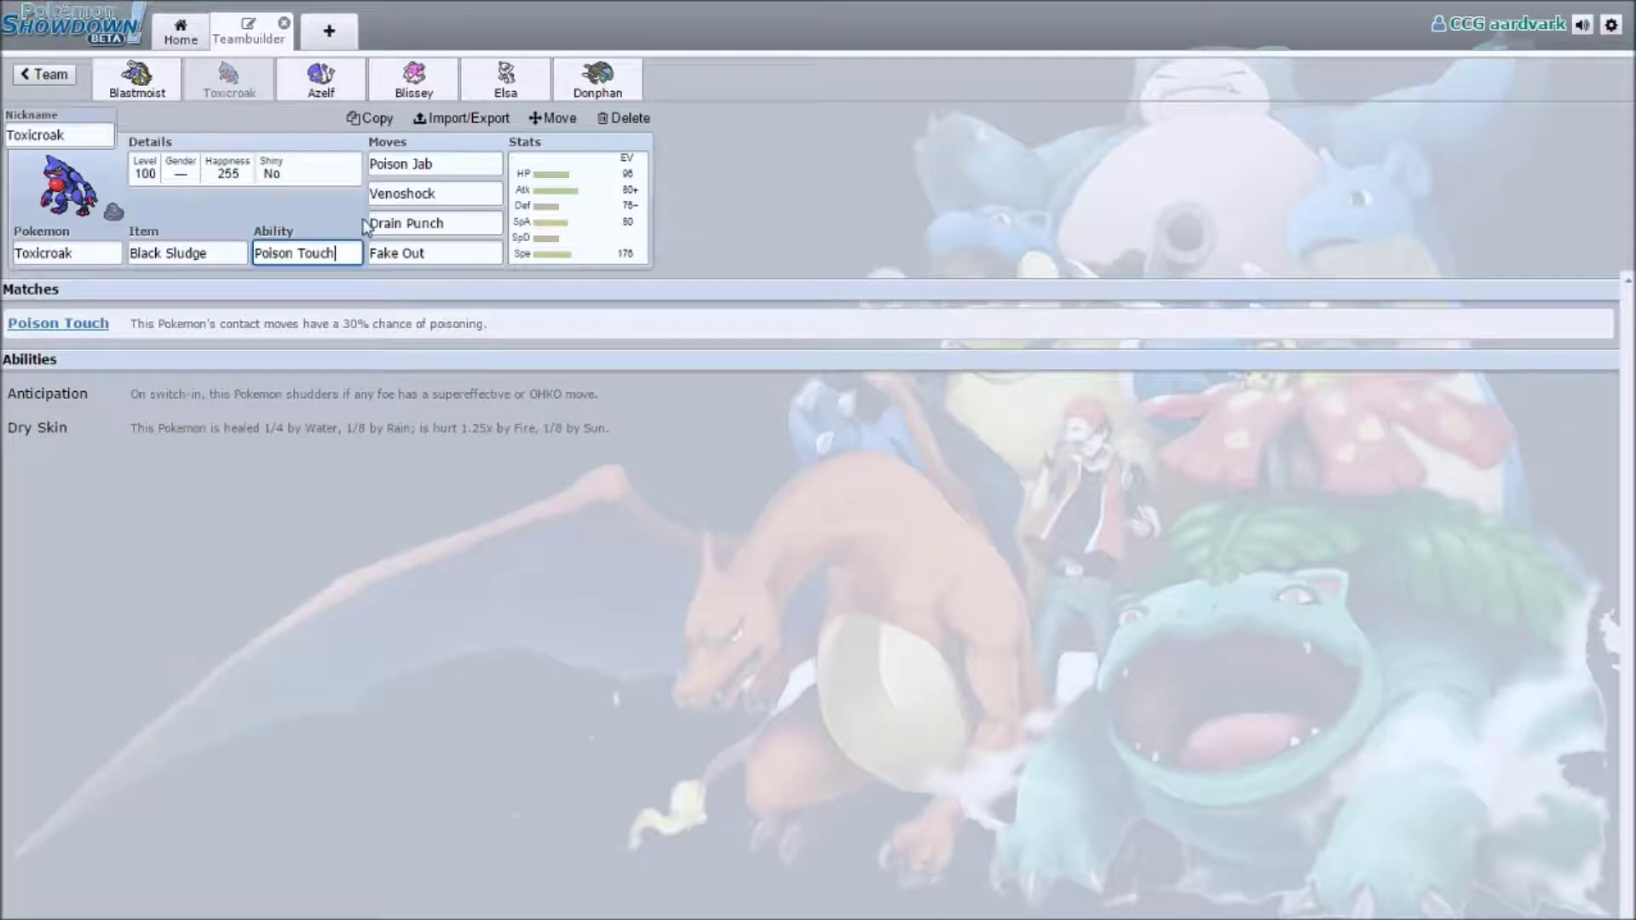
Review Toxicroak's EV spread, including the EVs invested in Speed.
click(573, 229)
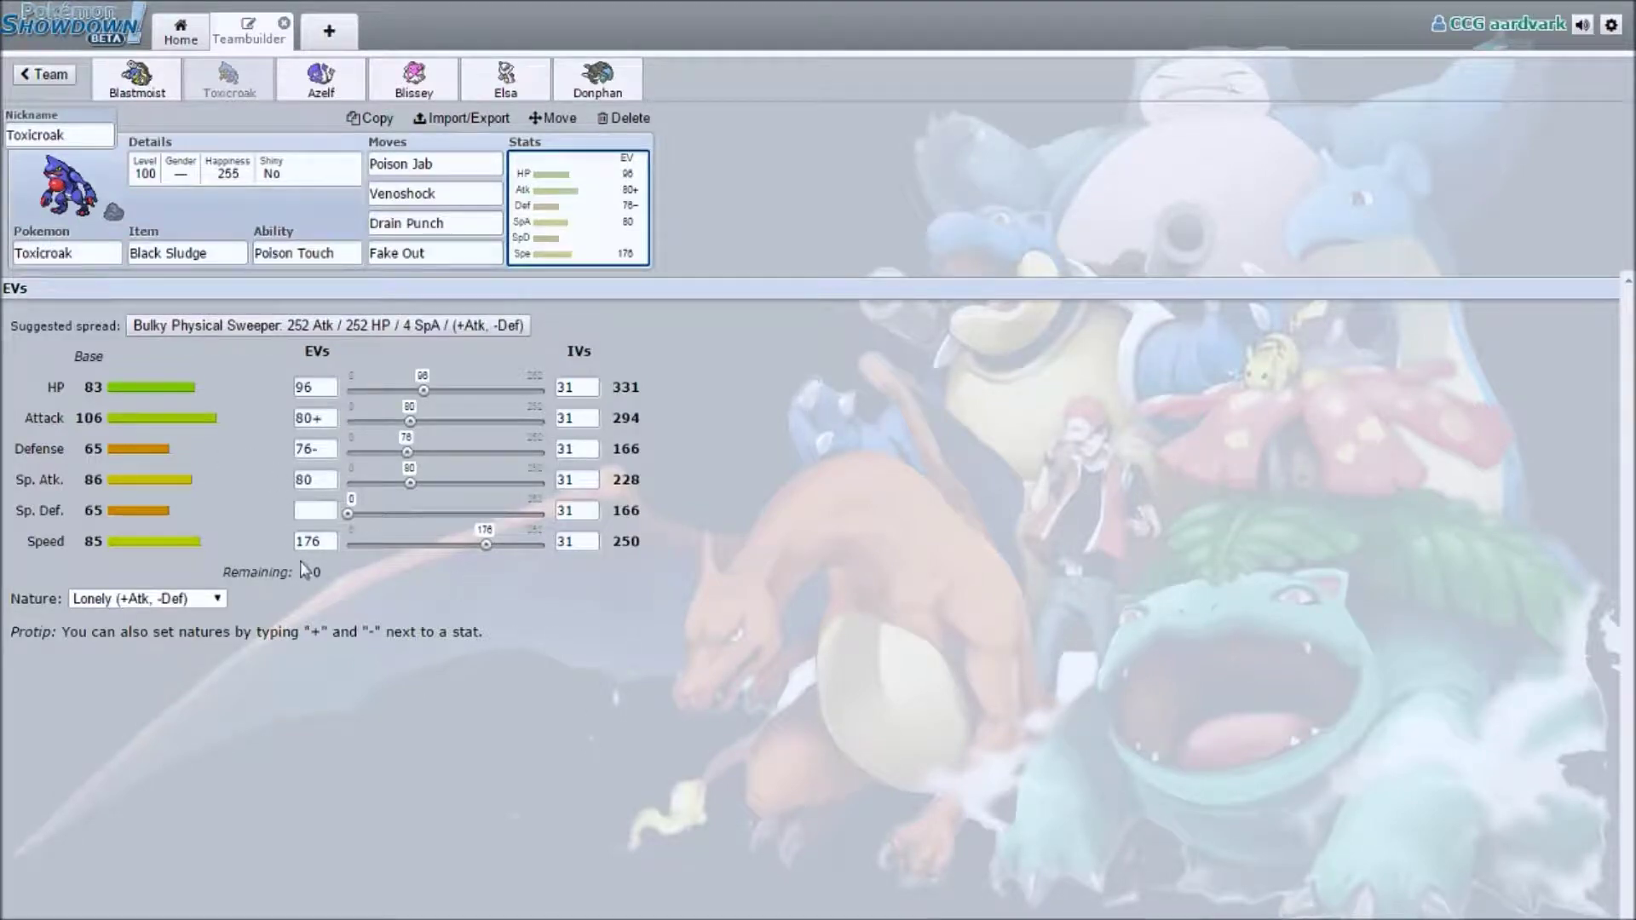
click(317, 542)
click(640, 567)
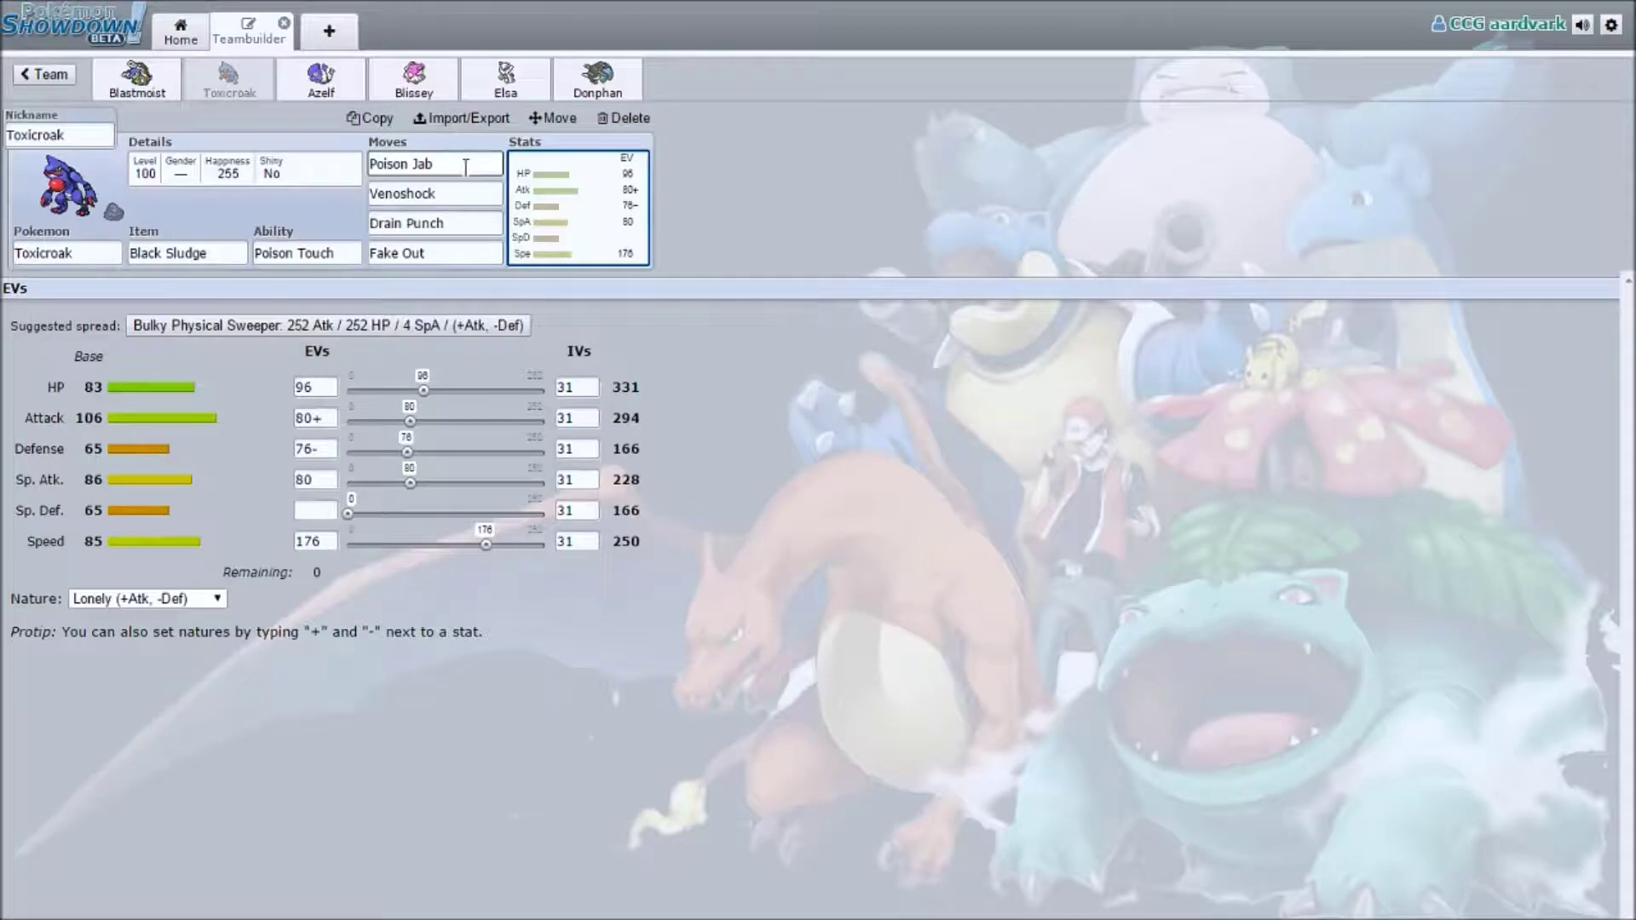
Compare the effects of Toxicroak's Poison Touch ability and Poison Jab move, and recheck its EV spread.
click(337, 252)
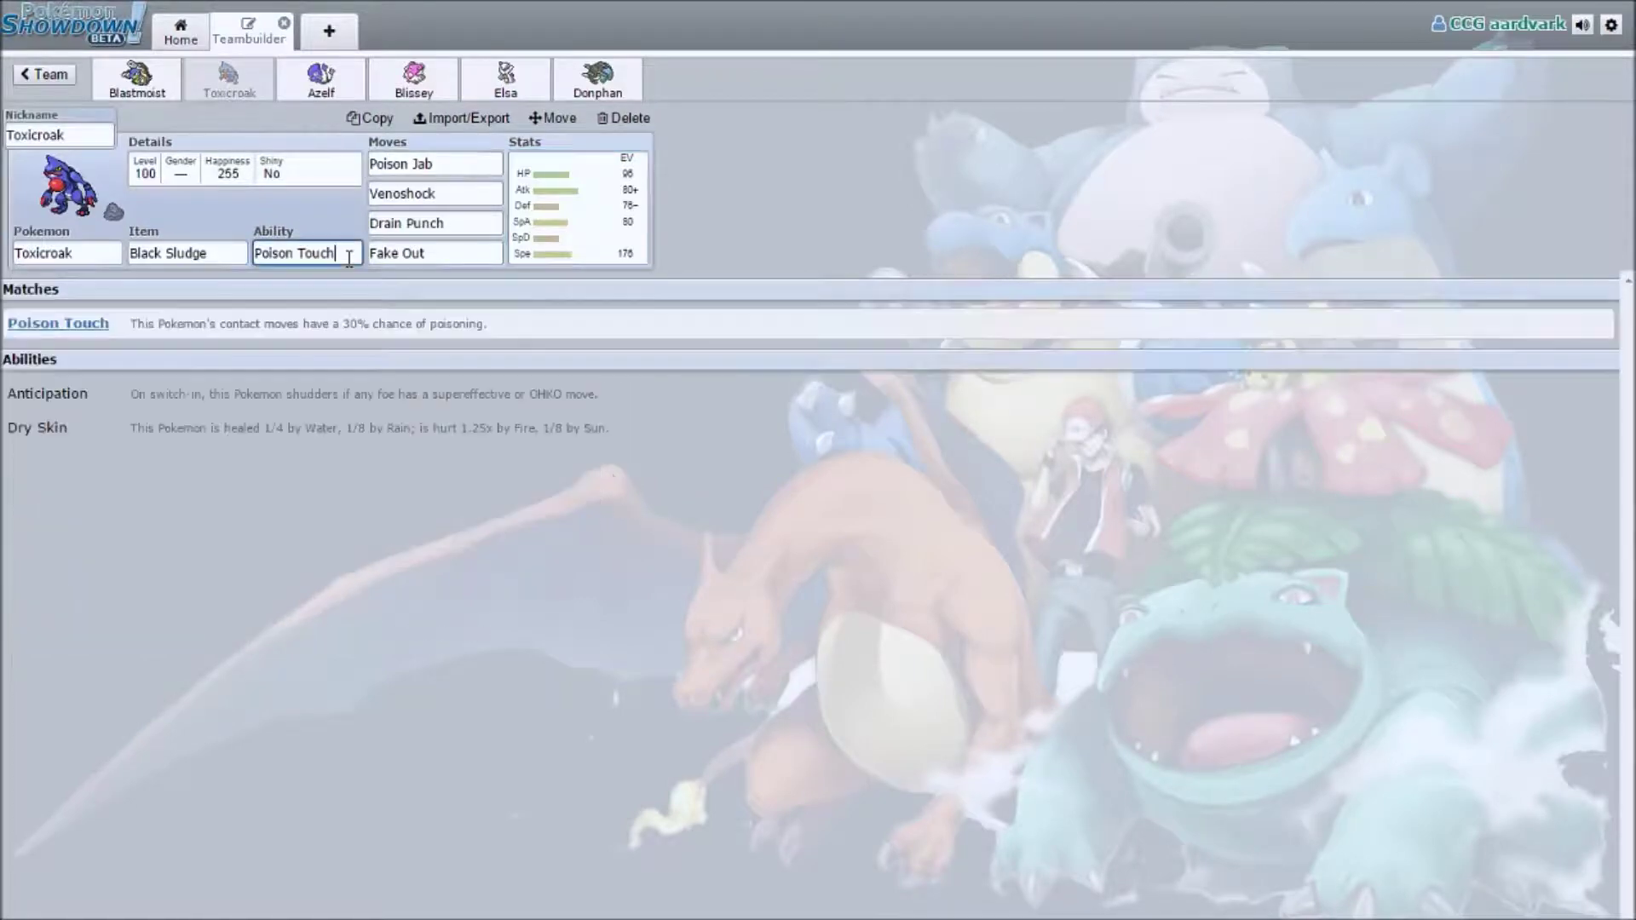
click(454, 166)
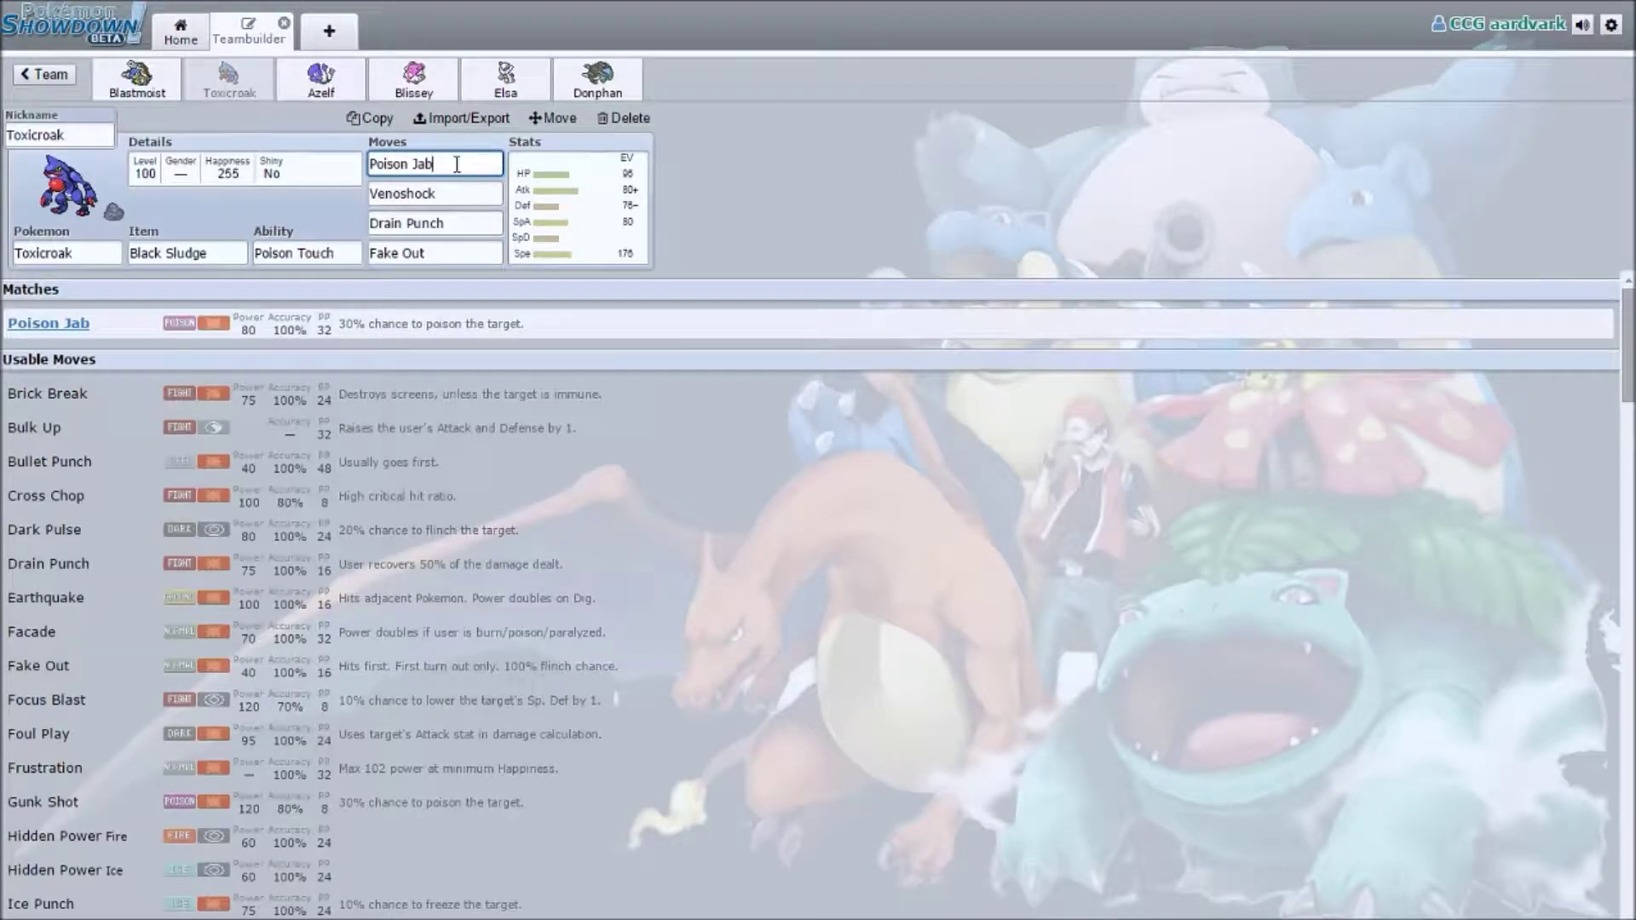
click(627, 208)
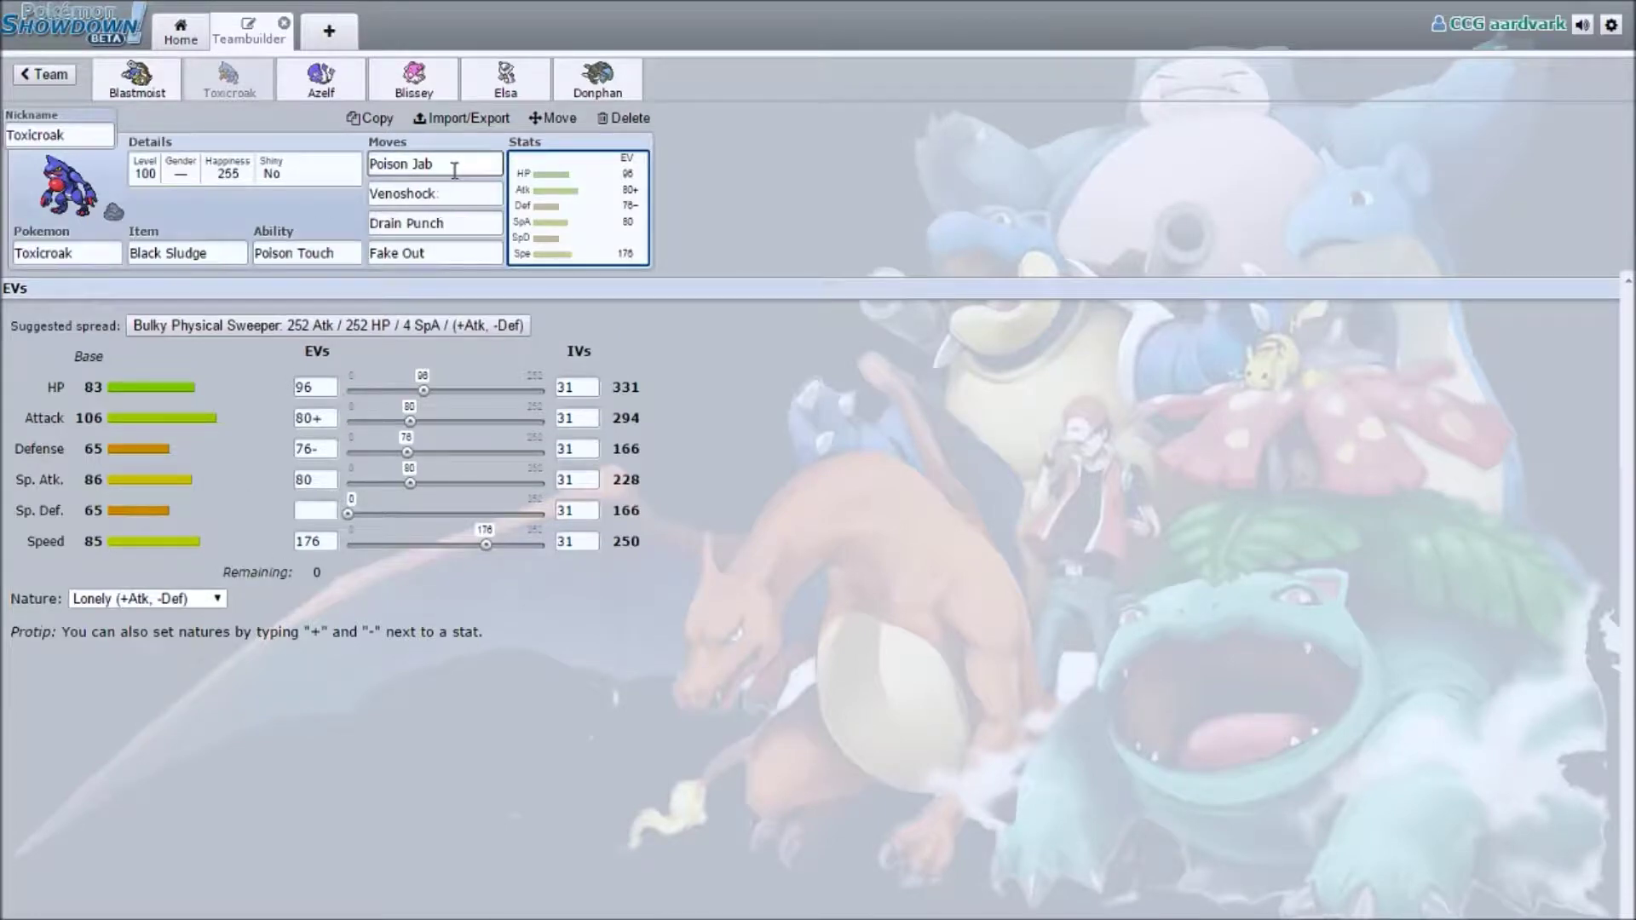
click(492, 165)
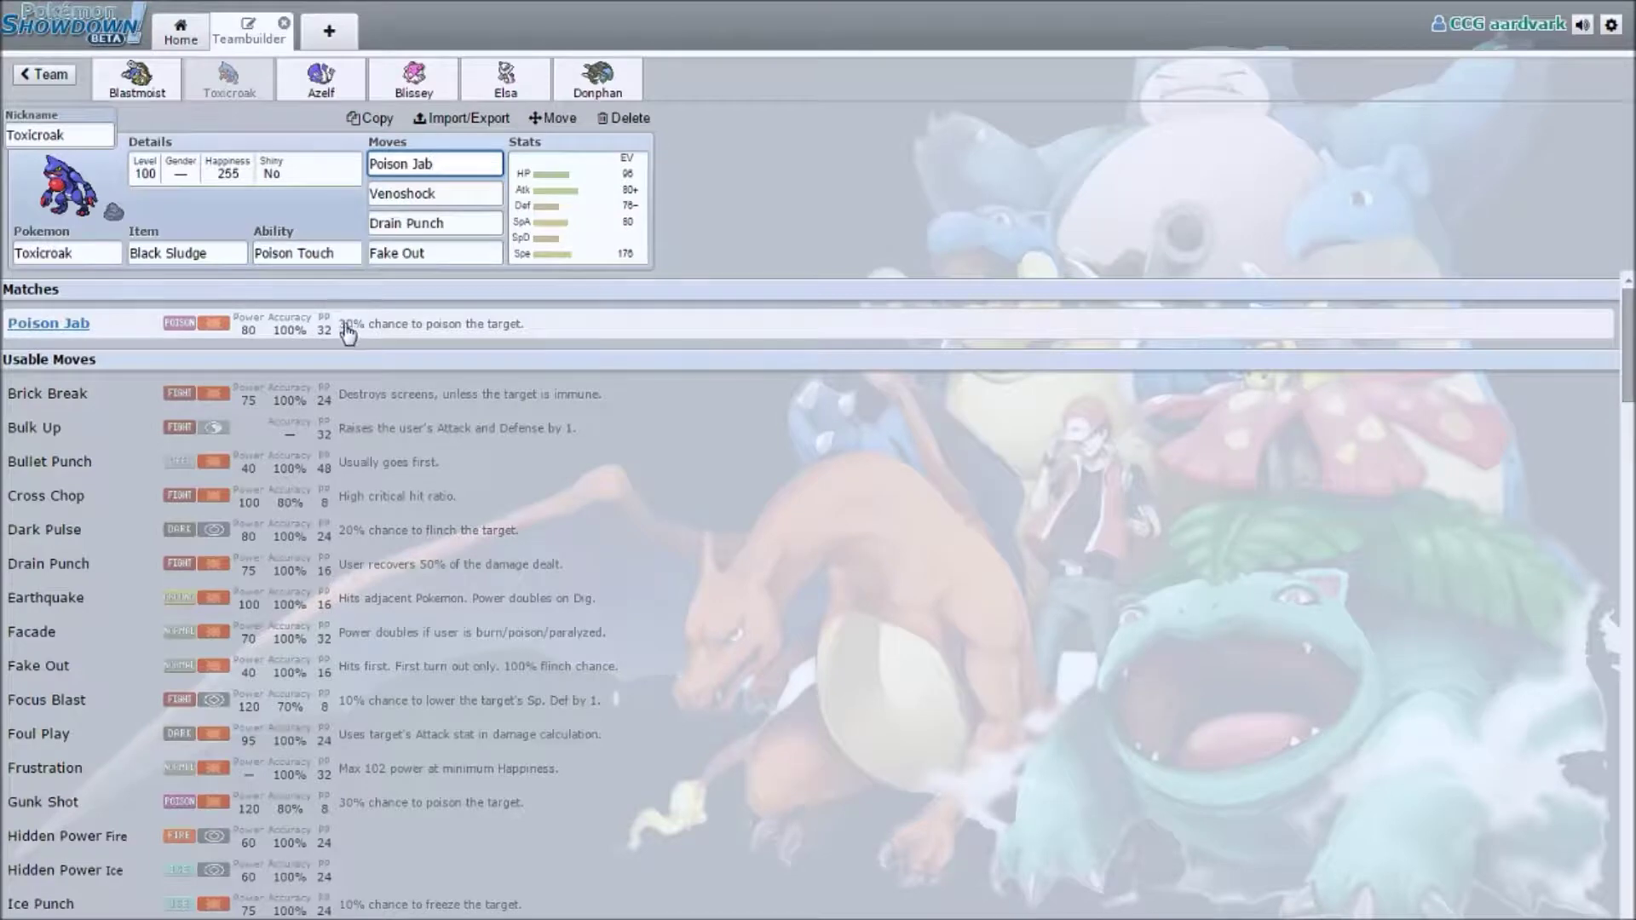
click(357, 256)
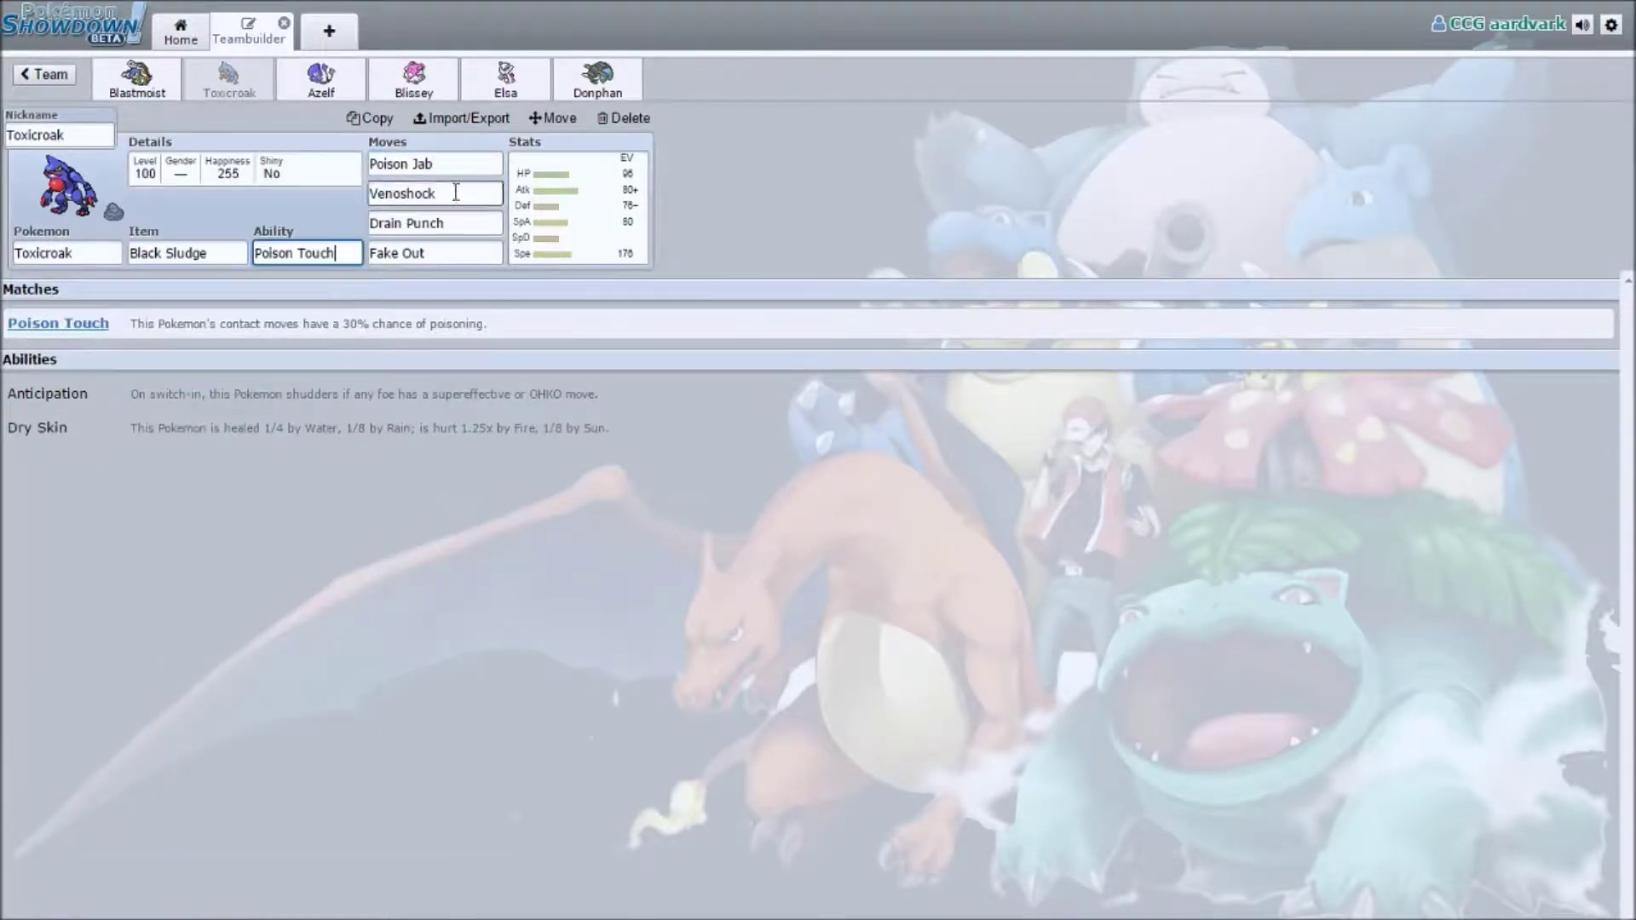
click(464, 165)
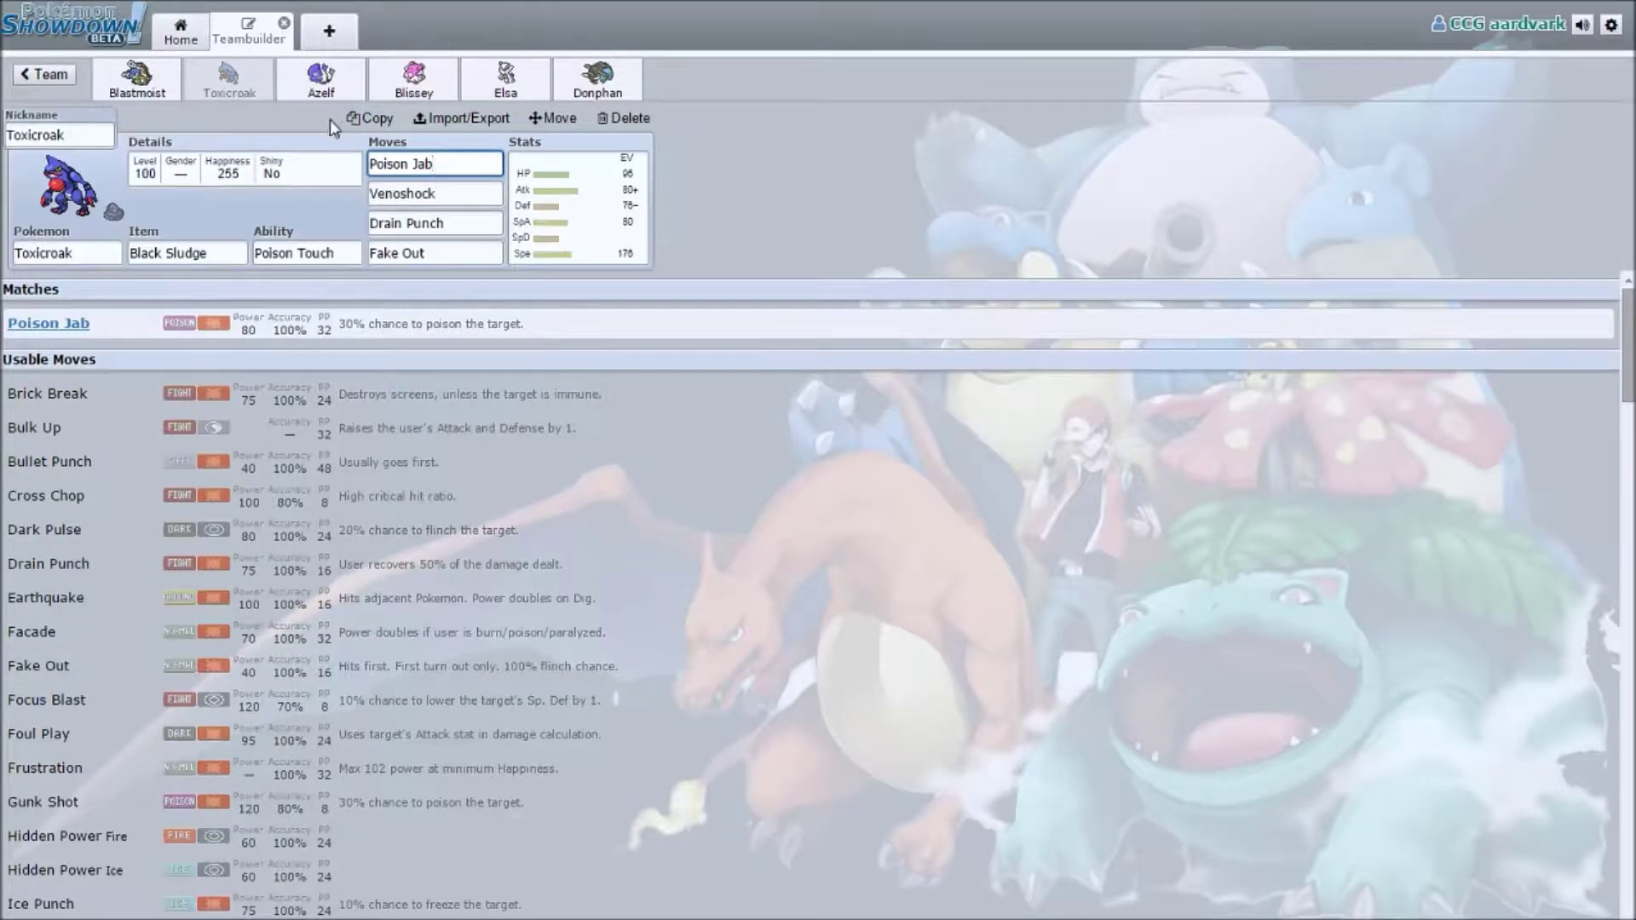
Go through the descriptions of Toxicroak's remaining moves, Venoshock, Drain Punch and Fake Out.
key(Tab)
key(Tab)
key(Tab)
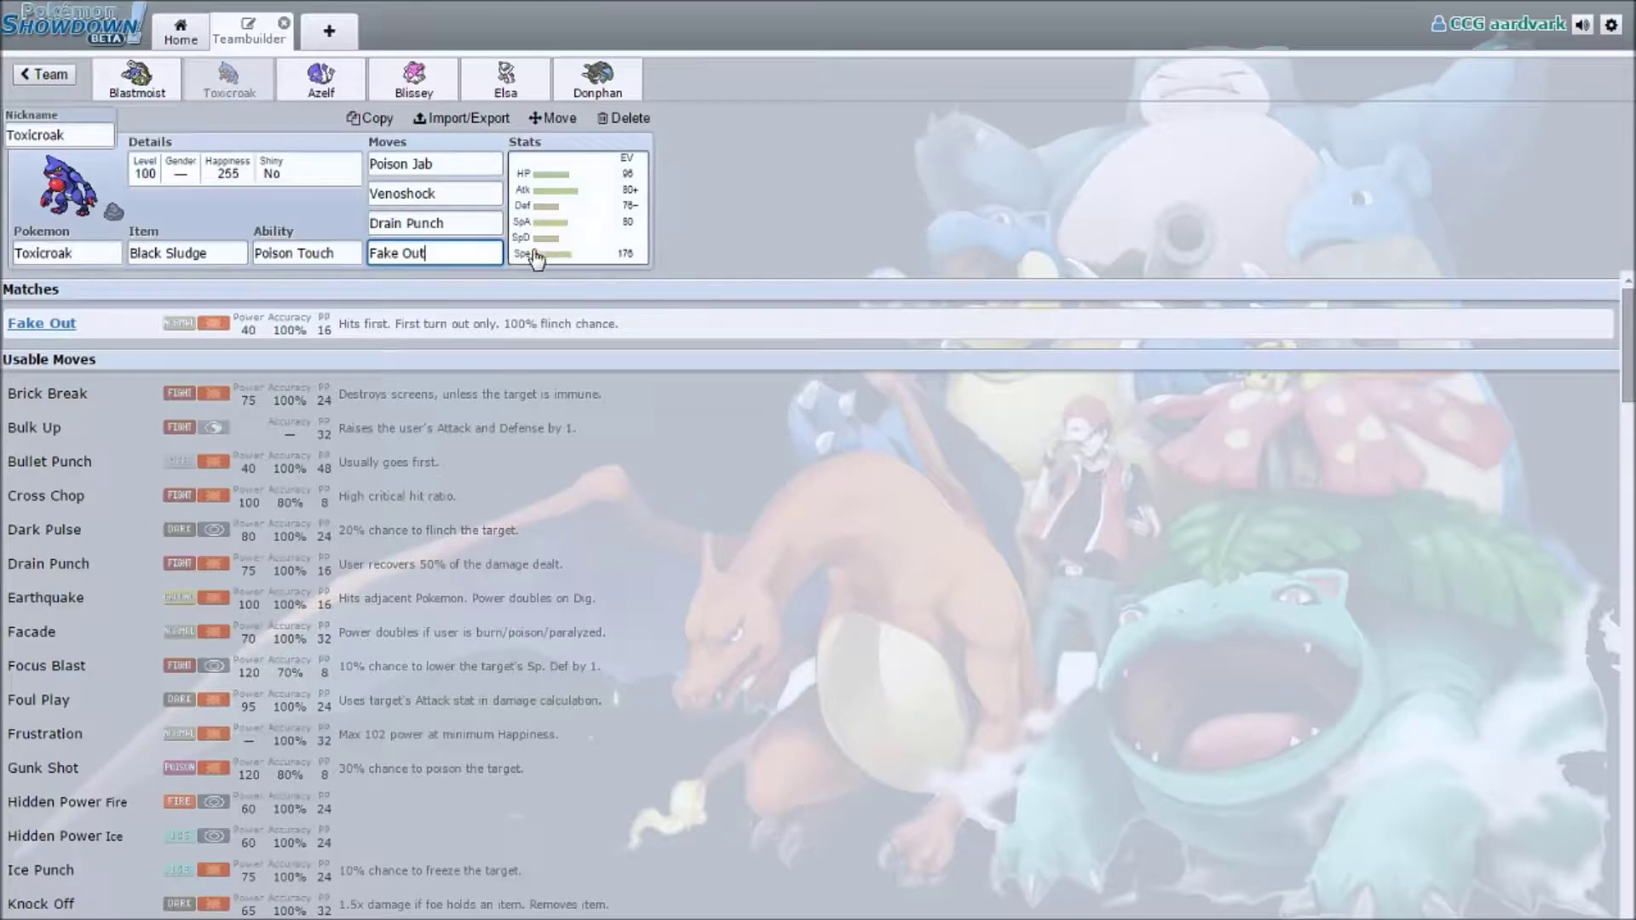
Compare the descriptions of Toxicroak's Poison Jab, Venoshock, Drain Punch and Fake Out moves, and recheck its EV spread.
click(482, 196)
click(485, 224)
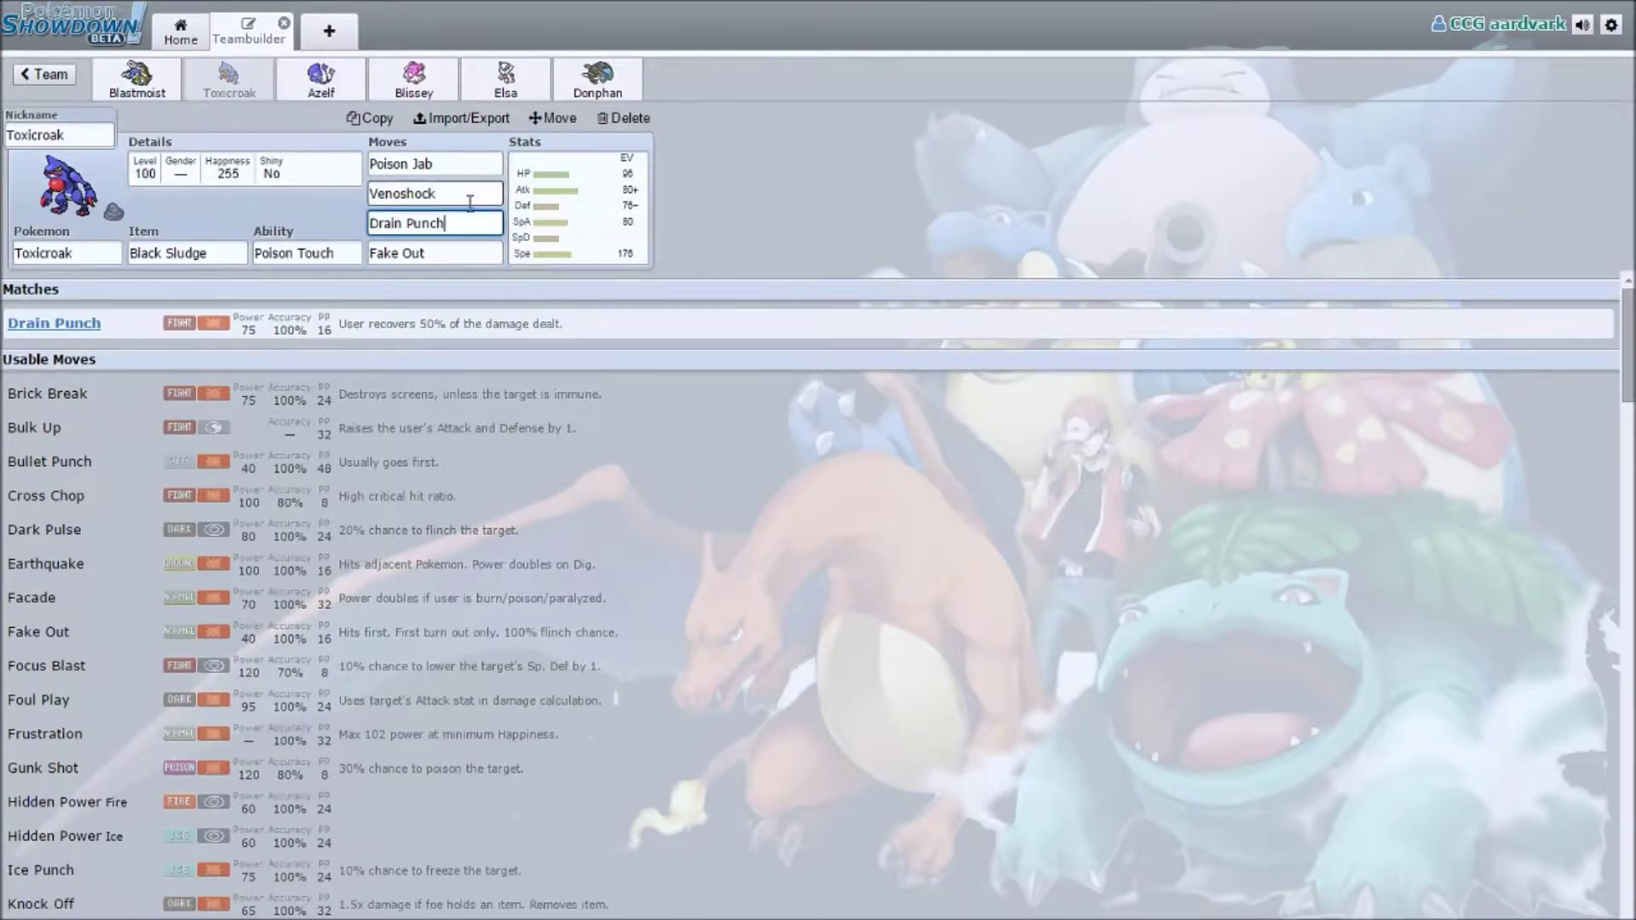
click(482, 250)
click(485, 224)
click(466, 167)
click(469, 196)
click(478, 250)
click(472, 167)
click(475, 223)
click(478, 250)
click(475, 220)
click(474, 195)
click(475, 165)
click(474, 194)
click(478, 223)
click(478, 249)
click(475, 223)
click(474, 166)
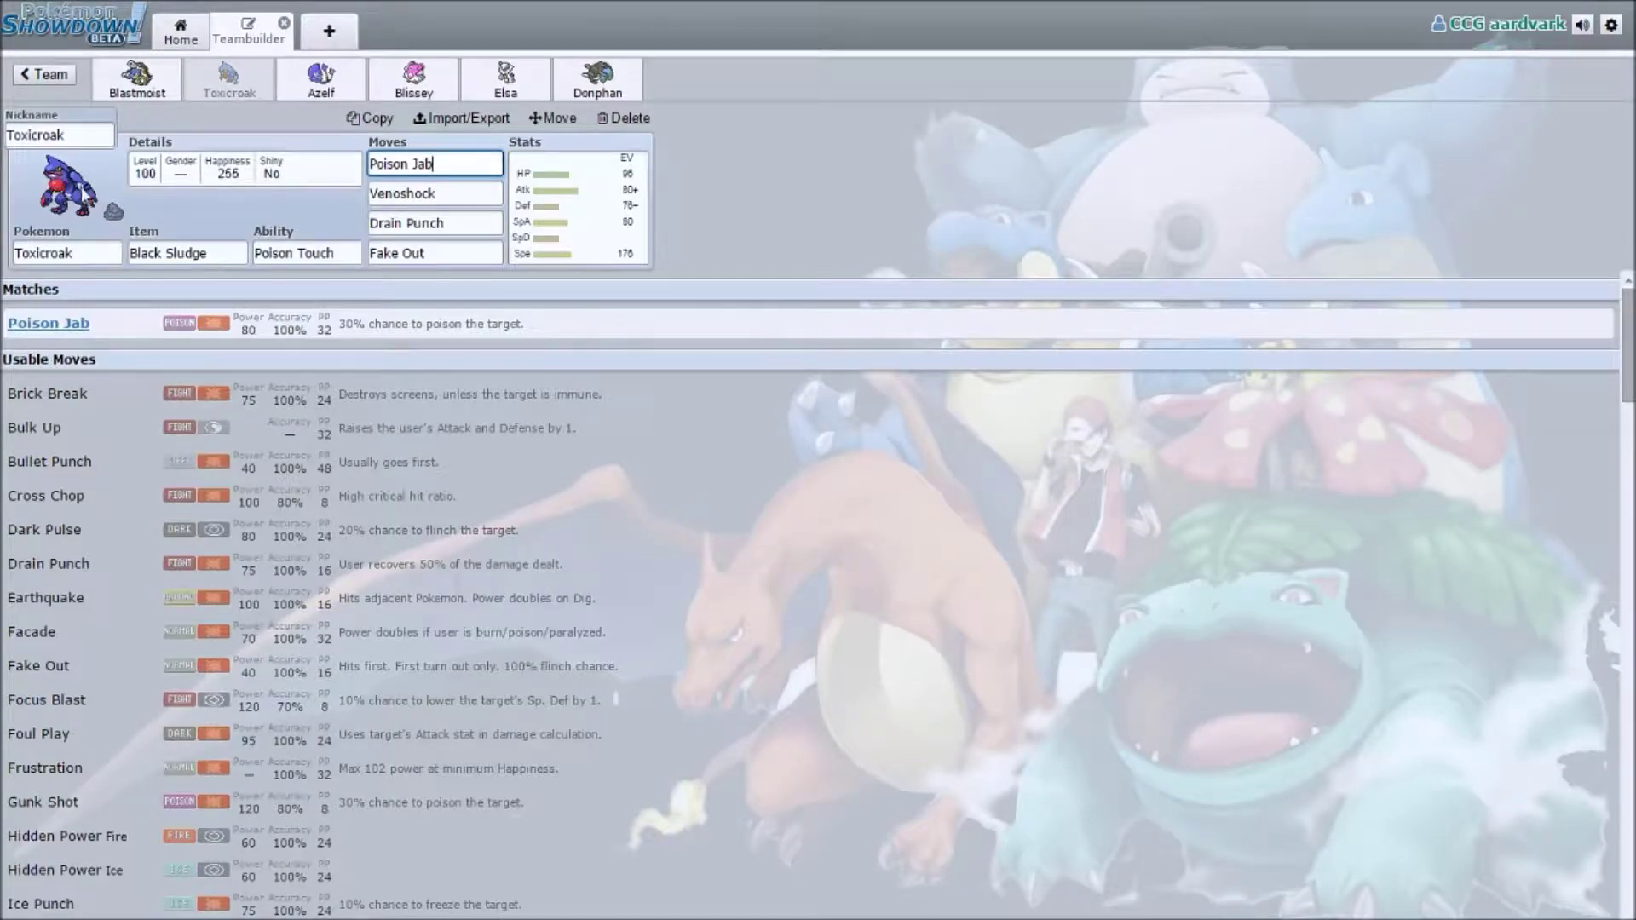
click(578, 199)
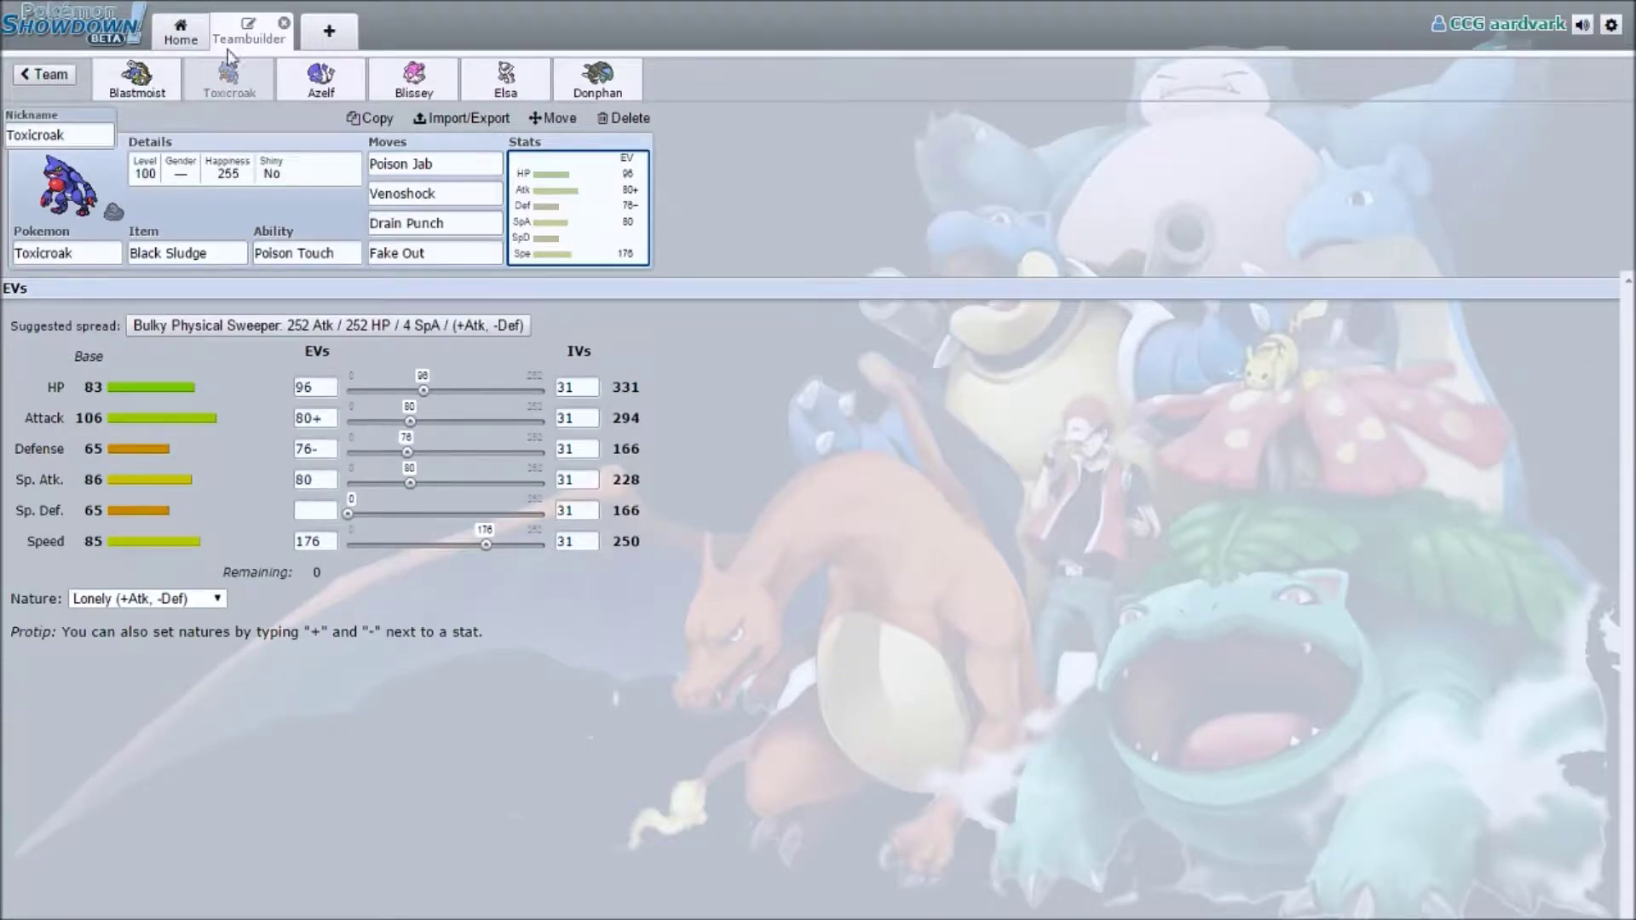
Review Azelf's EV spread and read the descriptions of its ThunderPunch, Zen Headbutt, U-turn and Power-Up Punch moves.
click(324, 85)
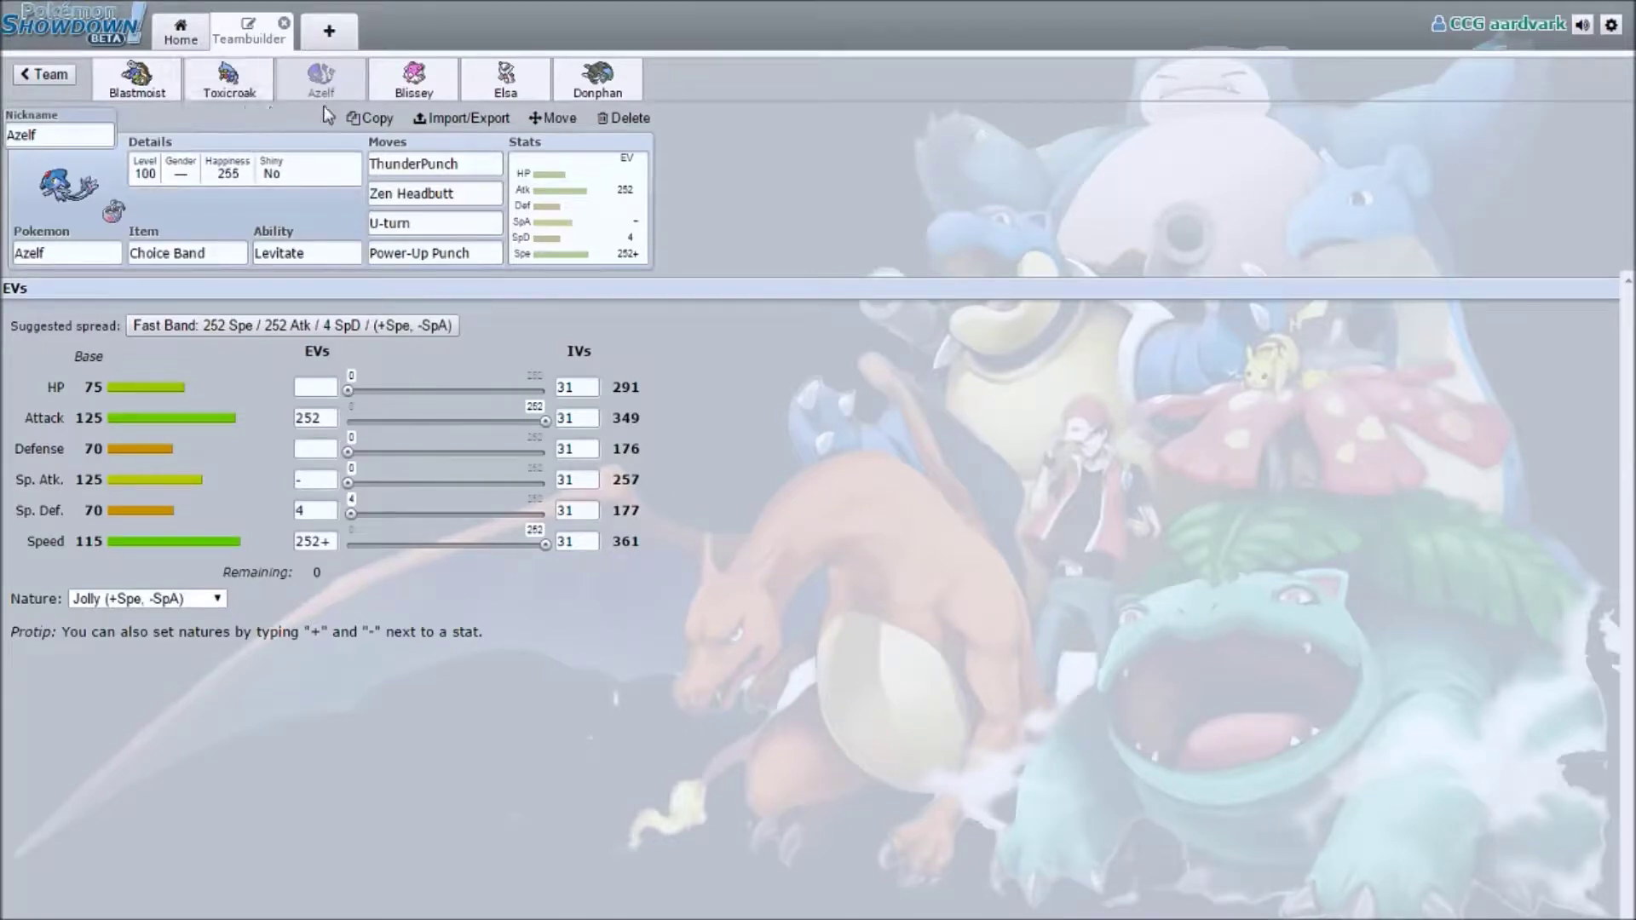
click(548, 219)
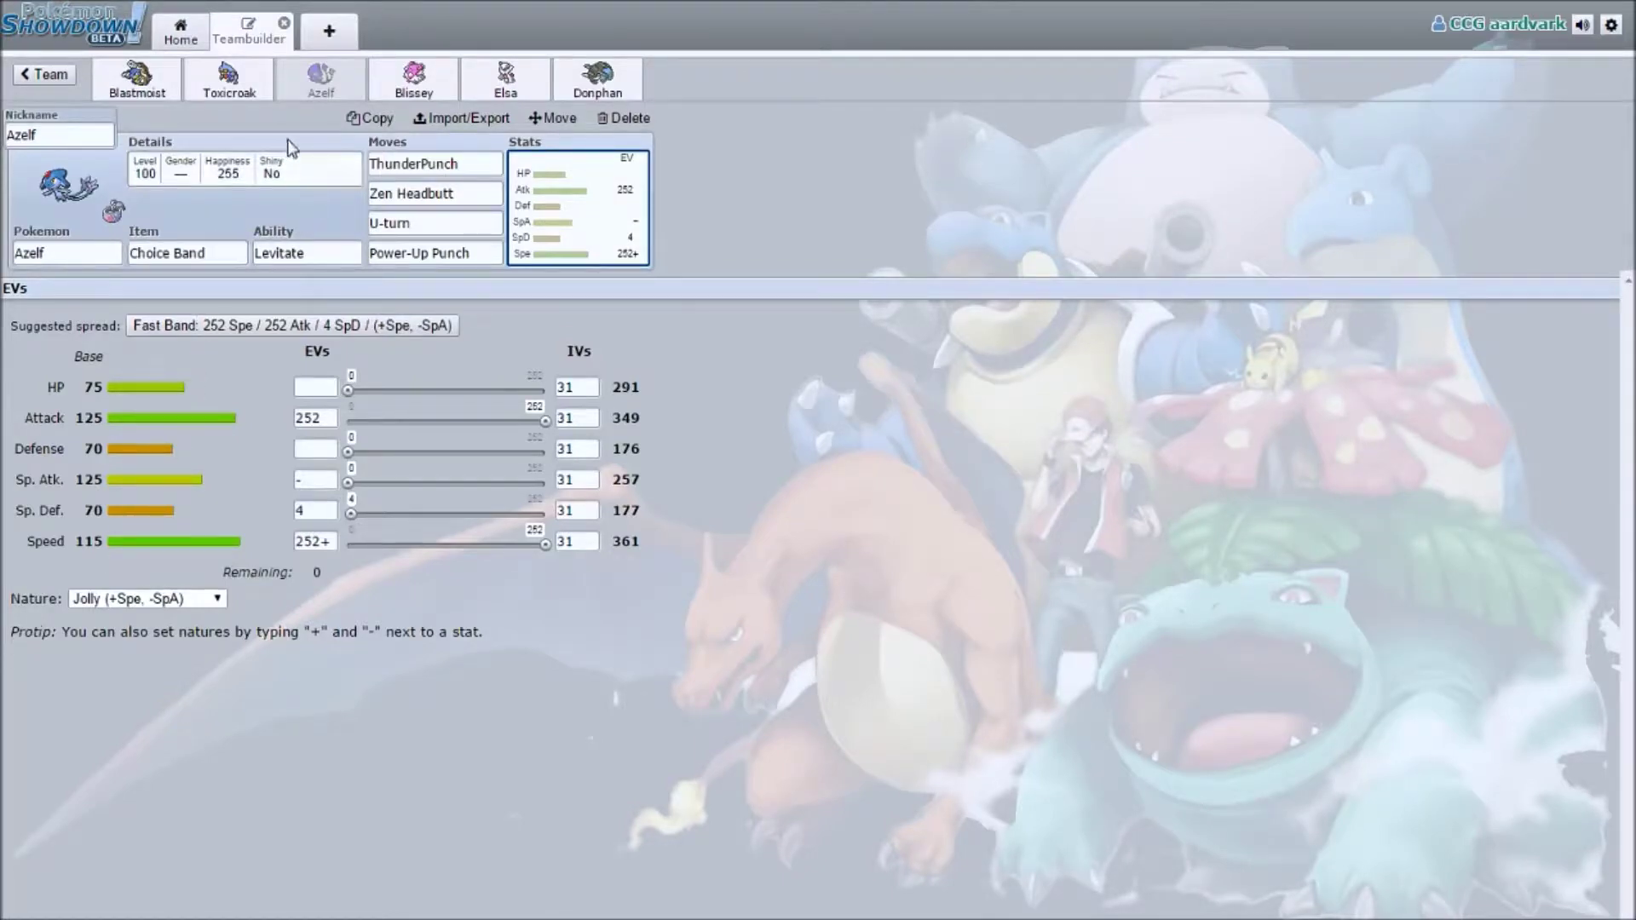
click(497, 194)
click(494, 168)
click(482, 193)
click(477, 223)
click(473, 186)
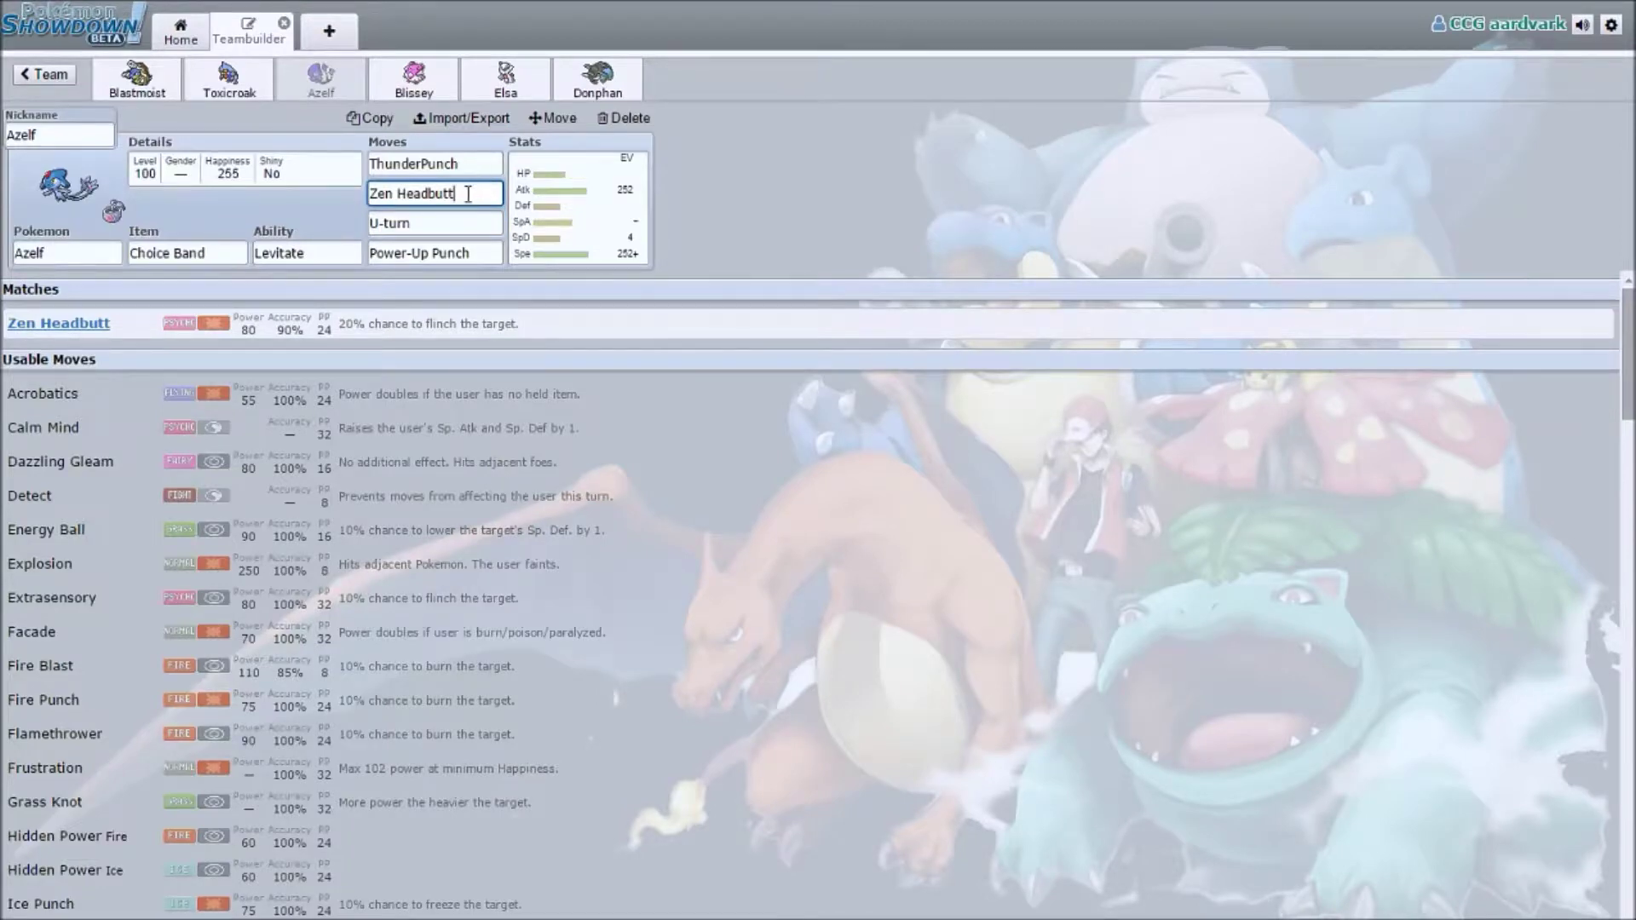
click(478, 248)
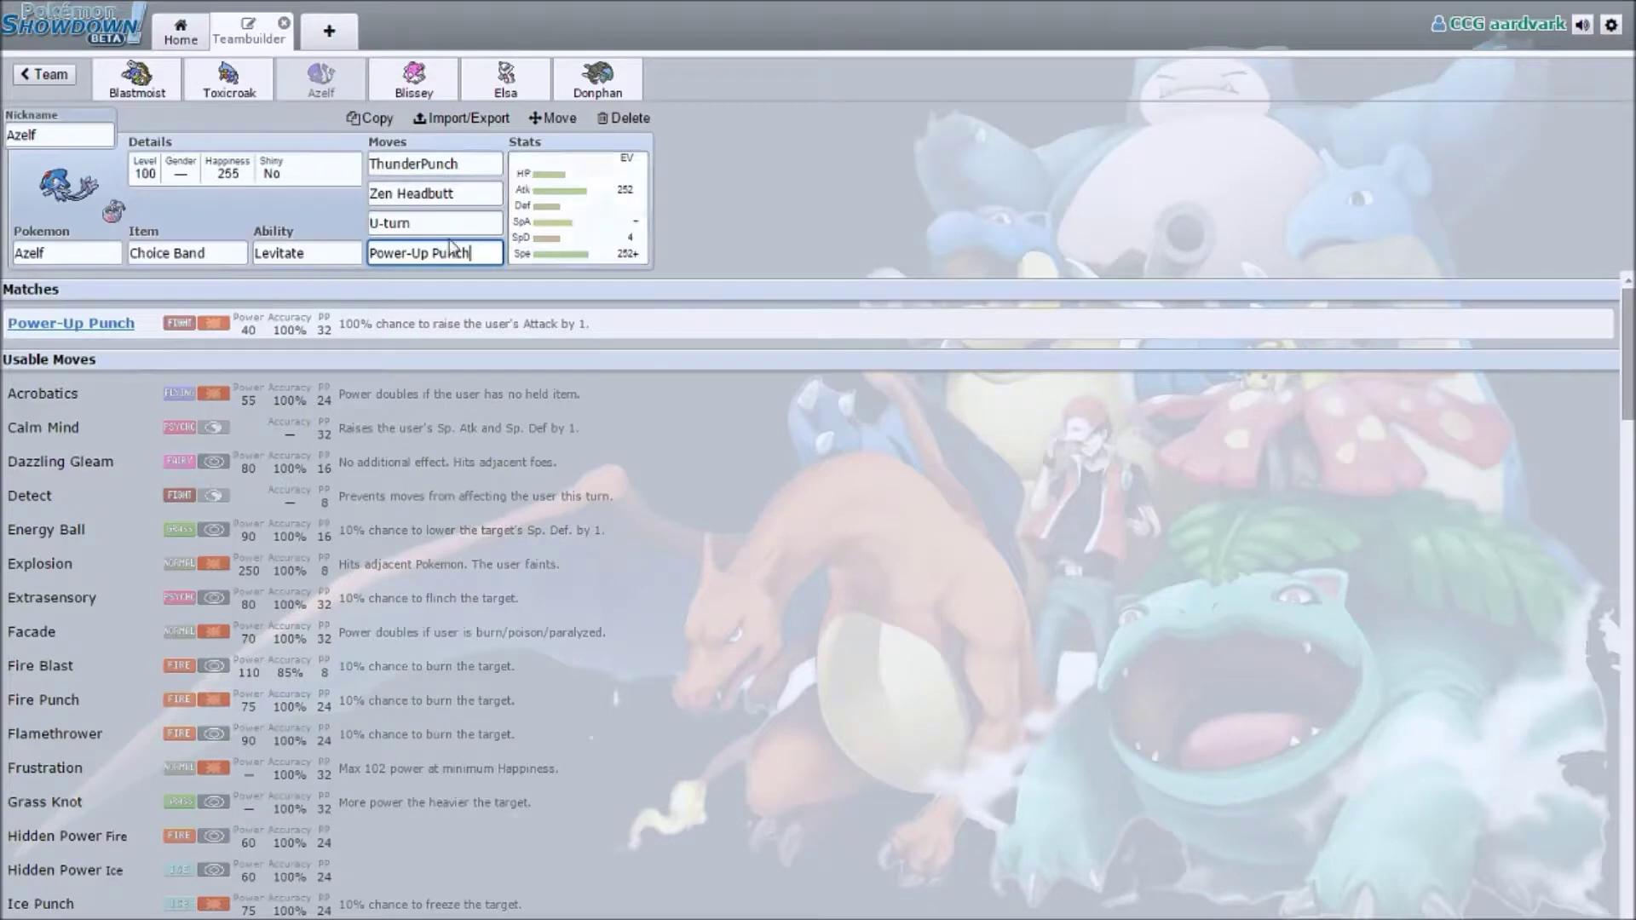
click(475, 165)
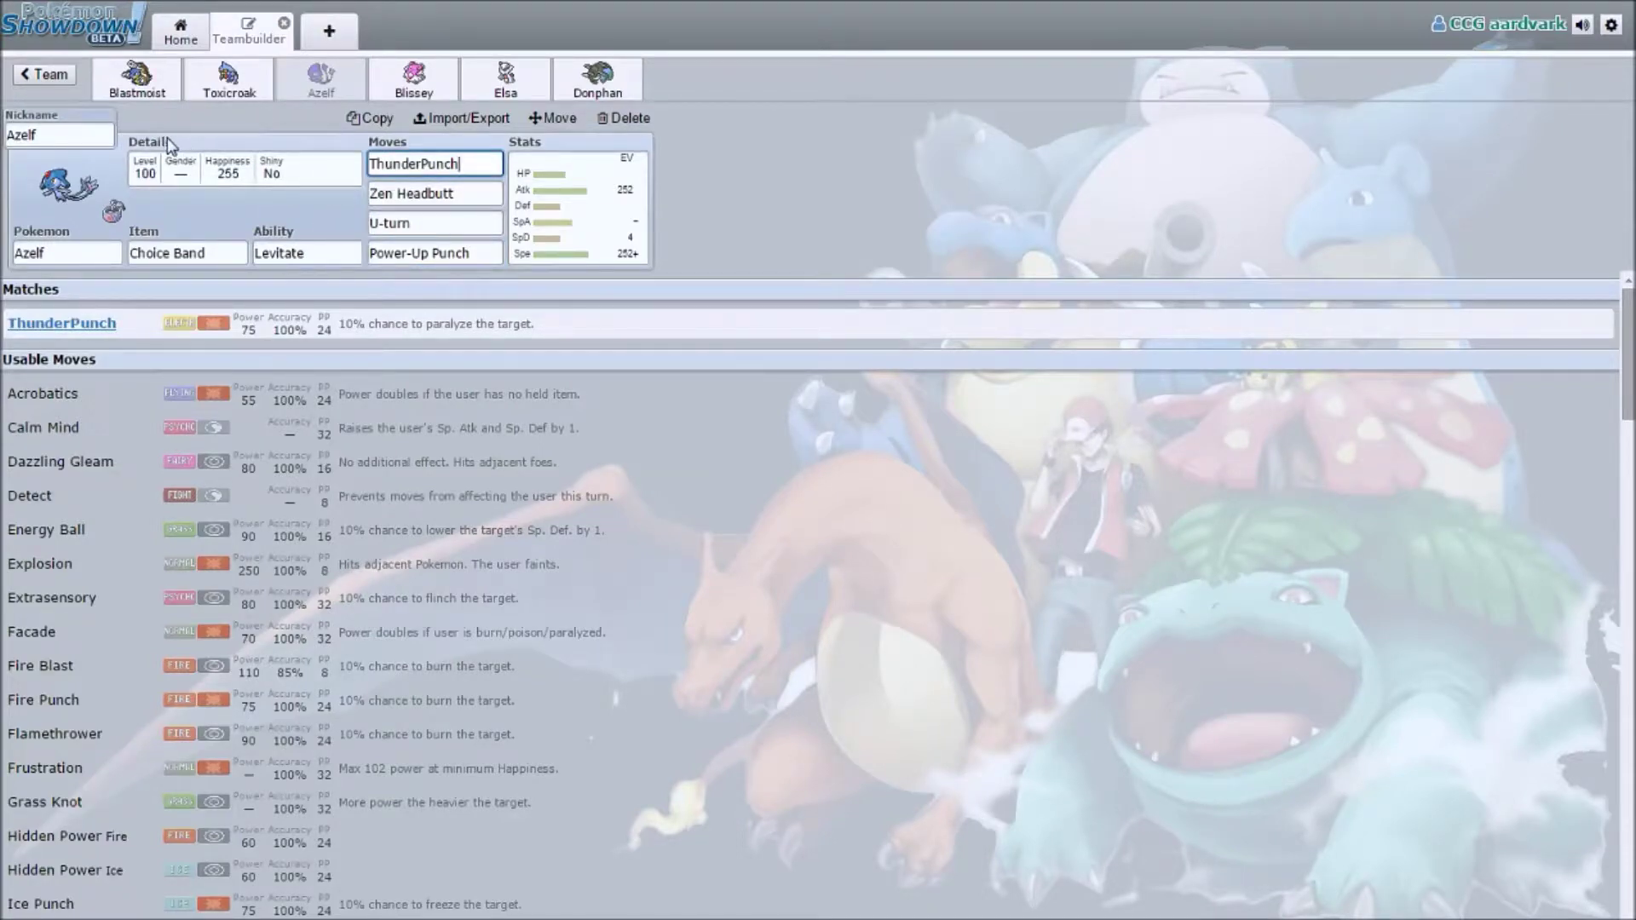
Recheck Azelf's EV spread, examining the Sp. Atk., Speed and Sp. Def. entries.
click(573, 207)
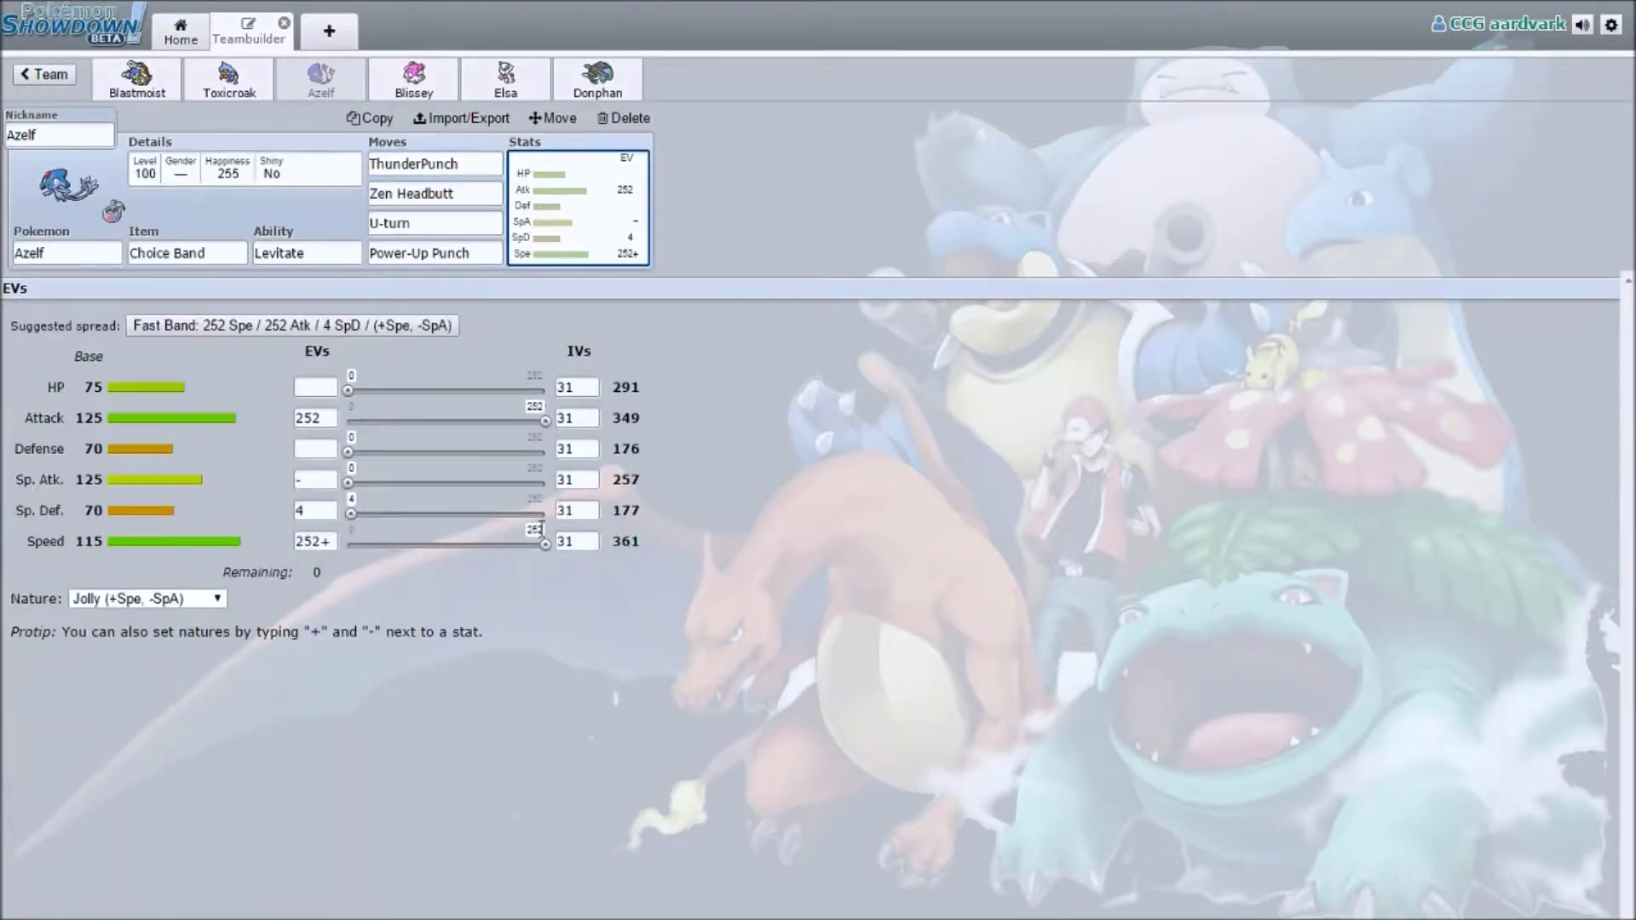
click(312, 471)
click(310, 541)
click(317, 513)
Review Blissey's EV spread and read the description of its Fire Blast move.
click(415, 79)
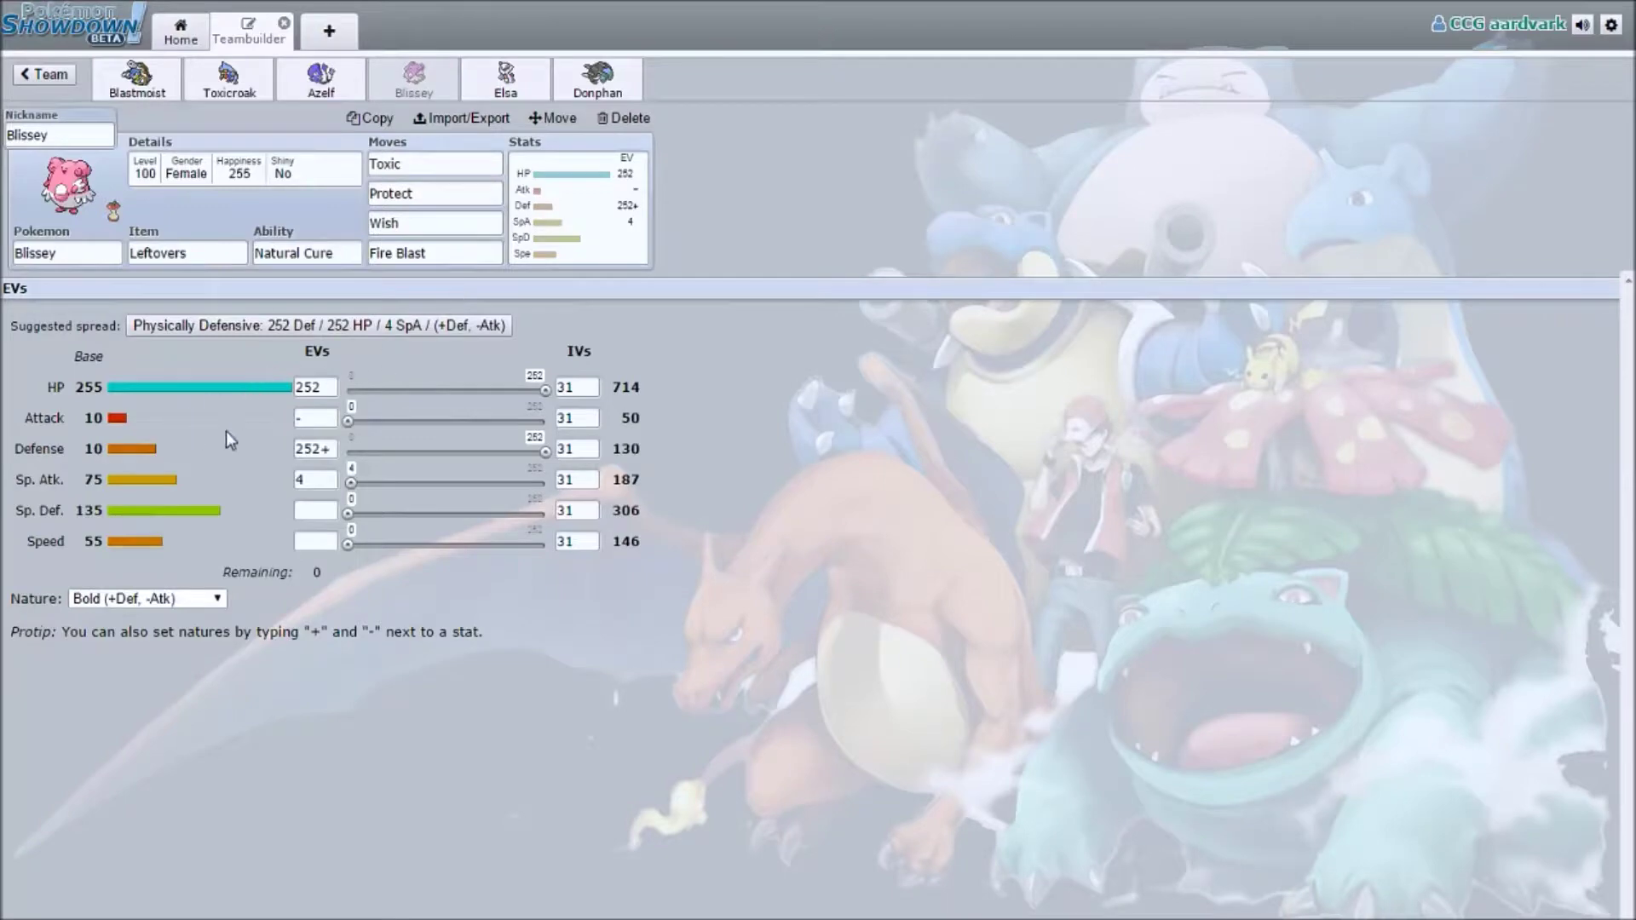
click(459, 247)
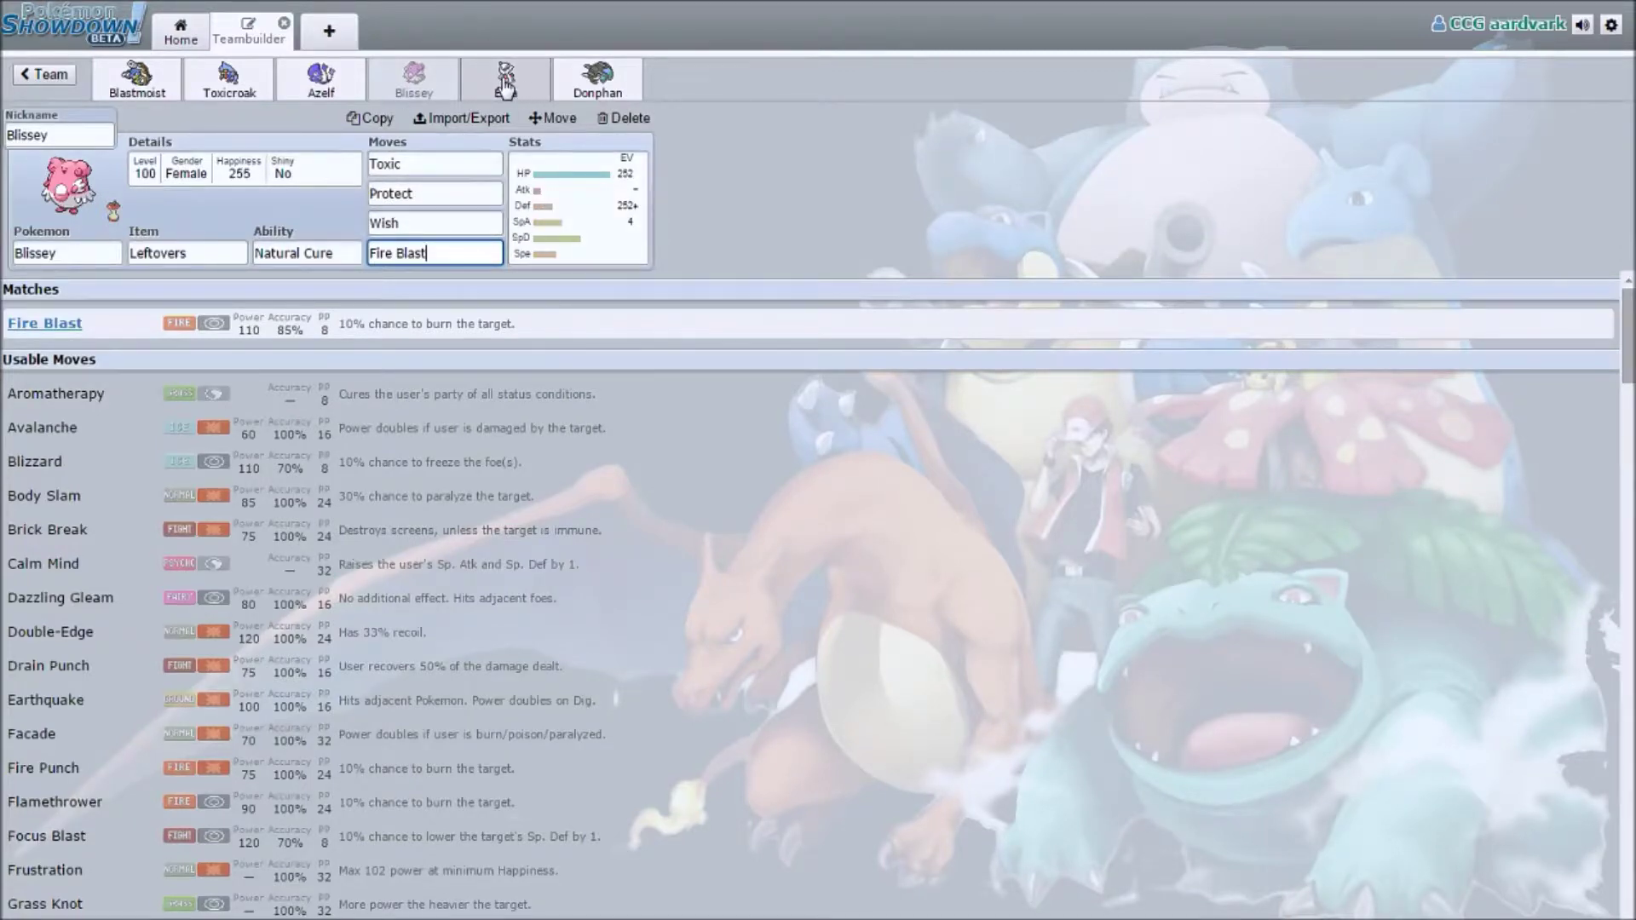
Review the EV spread of Elsa the Froslass and go through its Confuse Ray, Protect, Destiny Bond and Frost Breath moves.
click(530, 92)
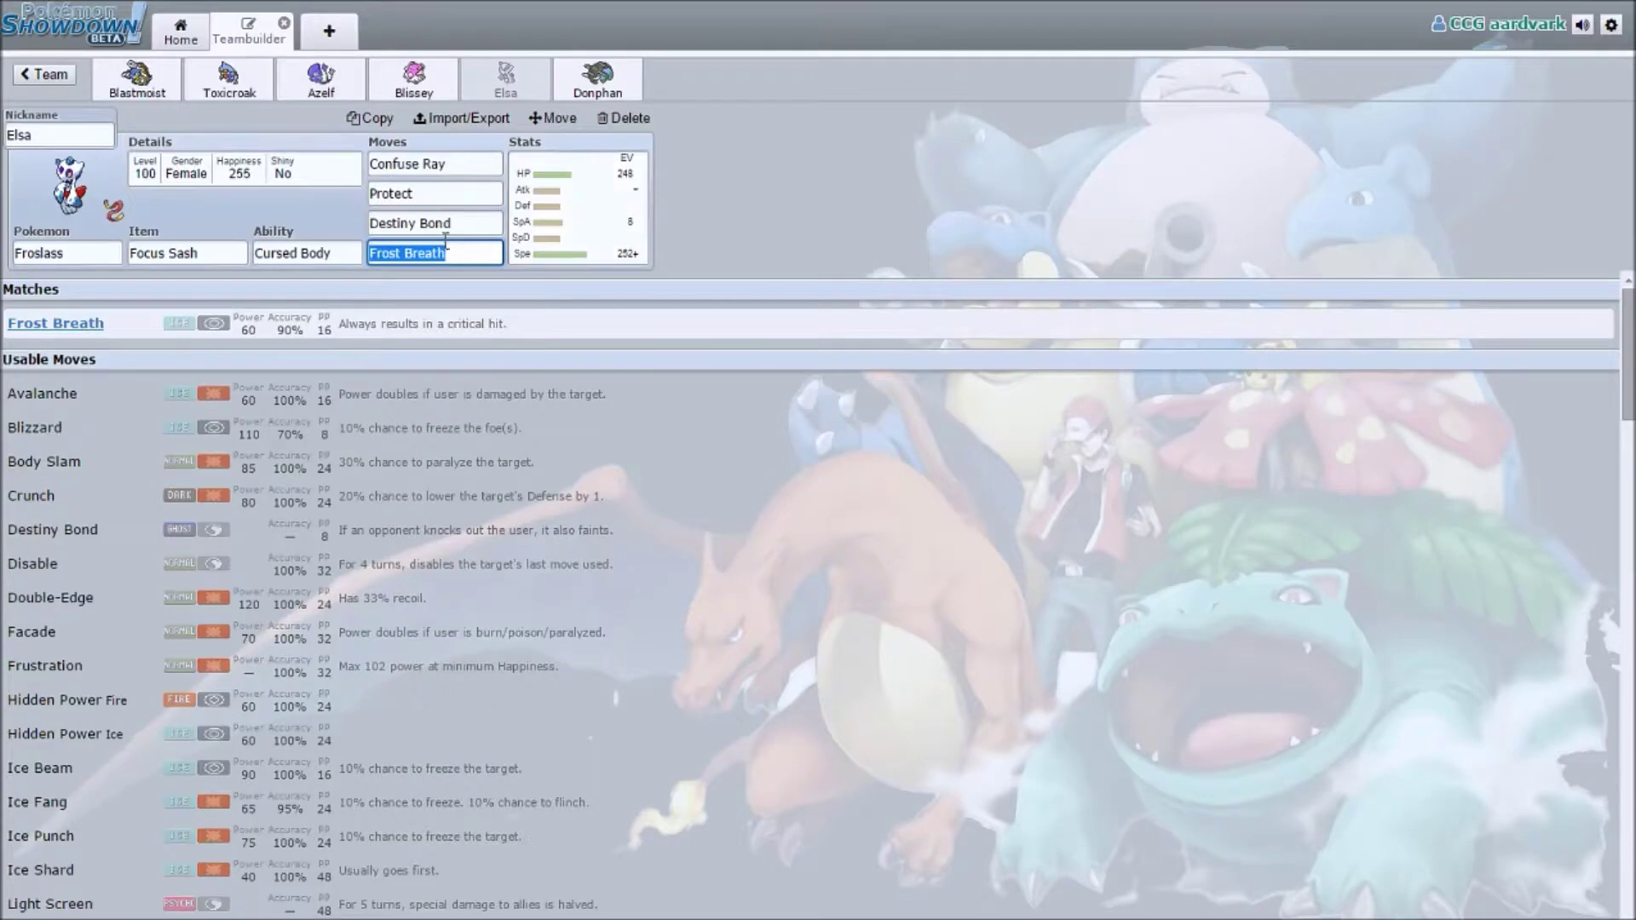
click(518, 221)
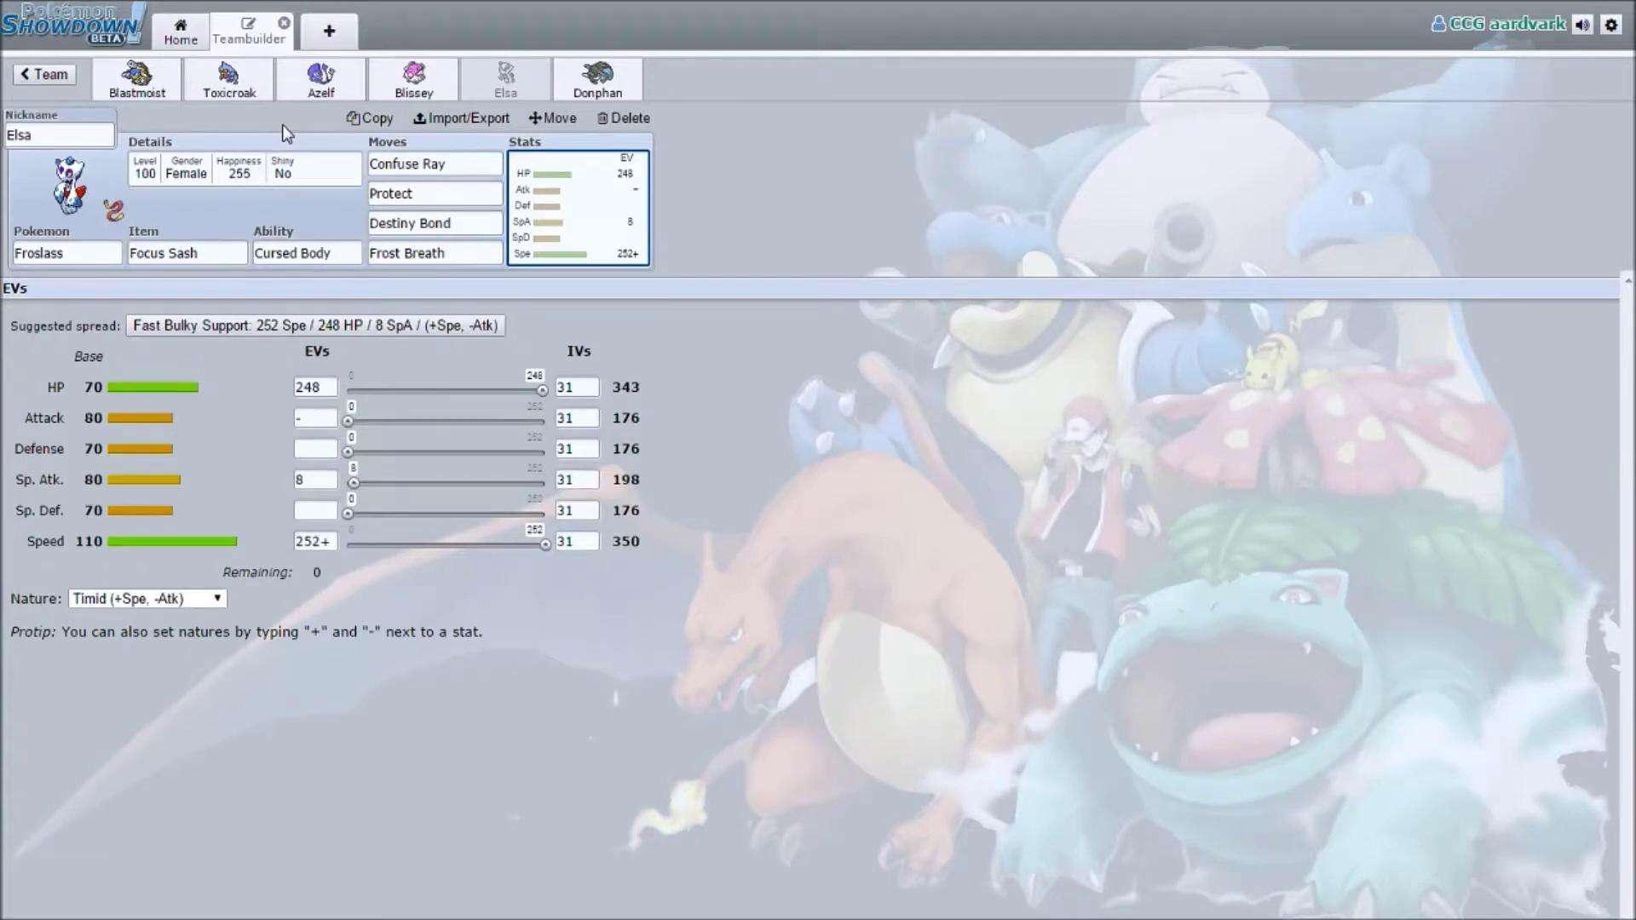
click(472, 161)
click(471, 194)
click(475, 224)
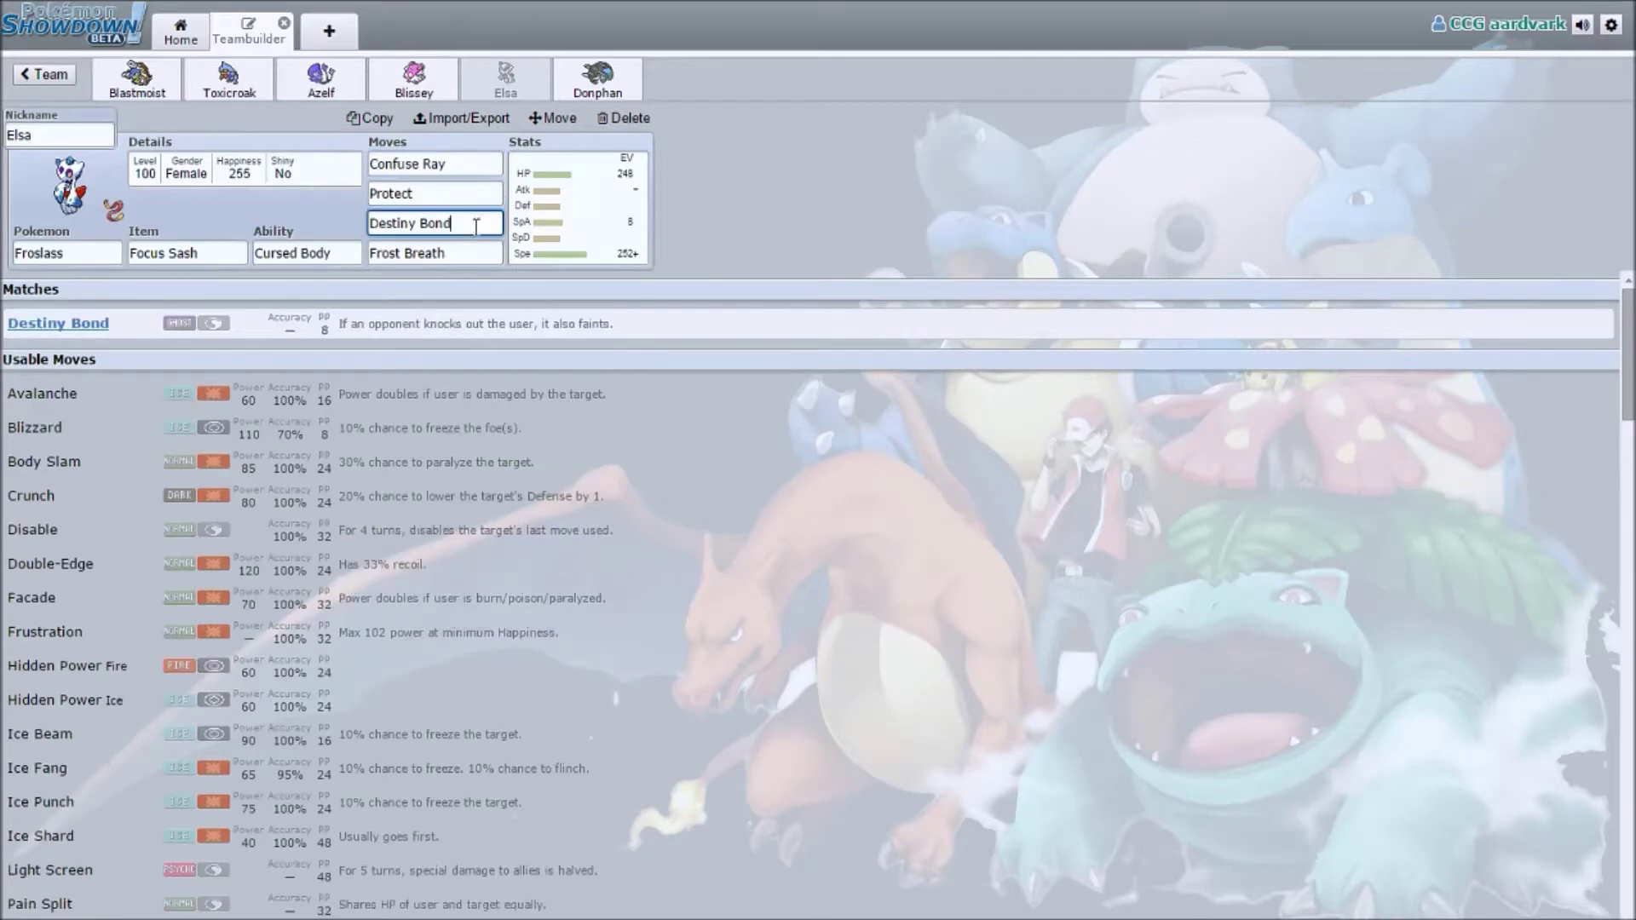
click(476, 255)
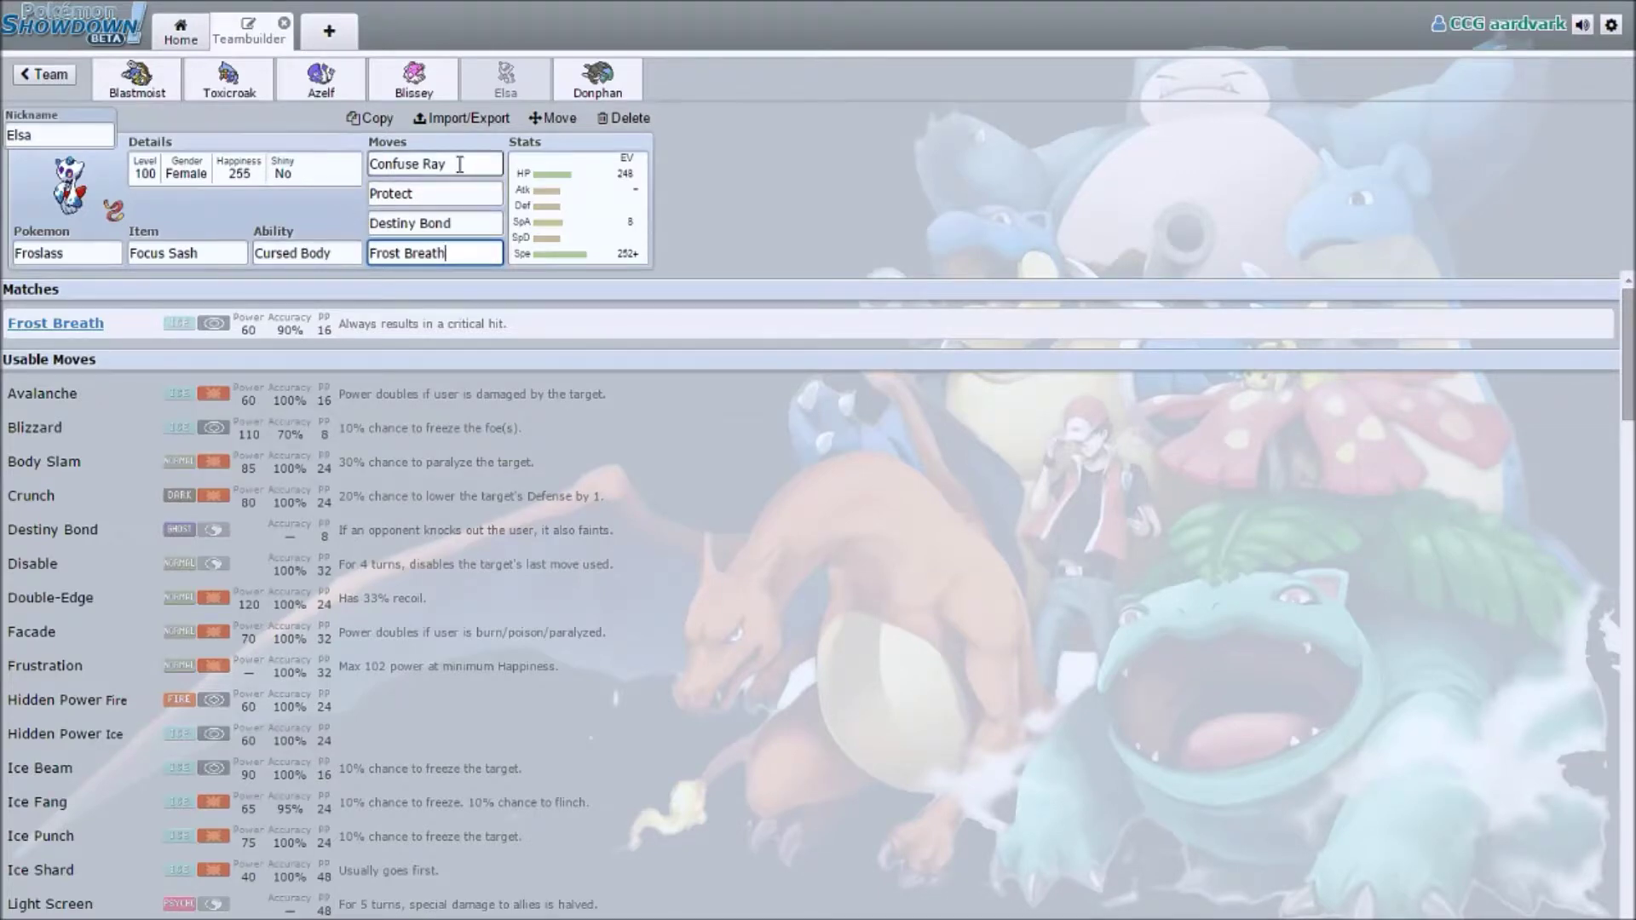
Examine Froslass's EVs in Sp. Atk. and compare the descriptions of its four moves again, ending on Destiny Bond.
click(559, 237)
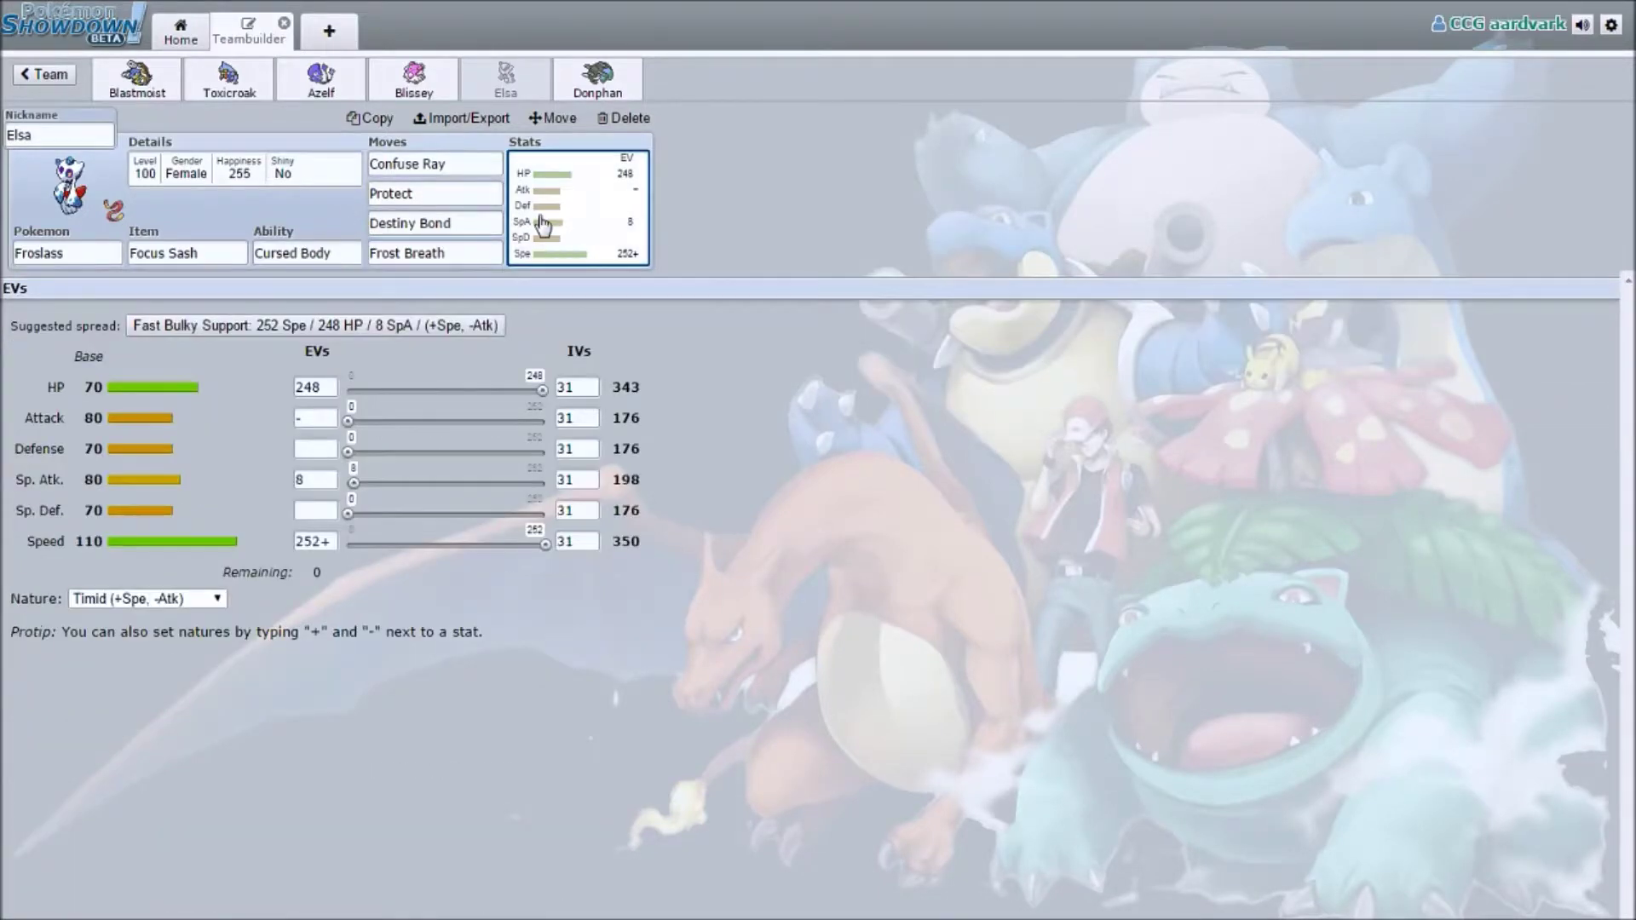
click(334, 481)
click(468, 253)
click(470, 194)
click(471, 174)
click(471, 189)
click(478, 217)
click(485, 192)
click(485, 165)
click(486, 192)
click(482, 223)
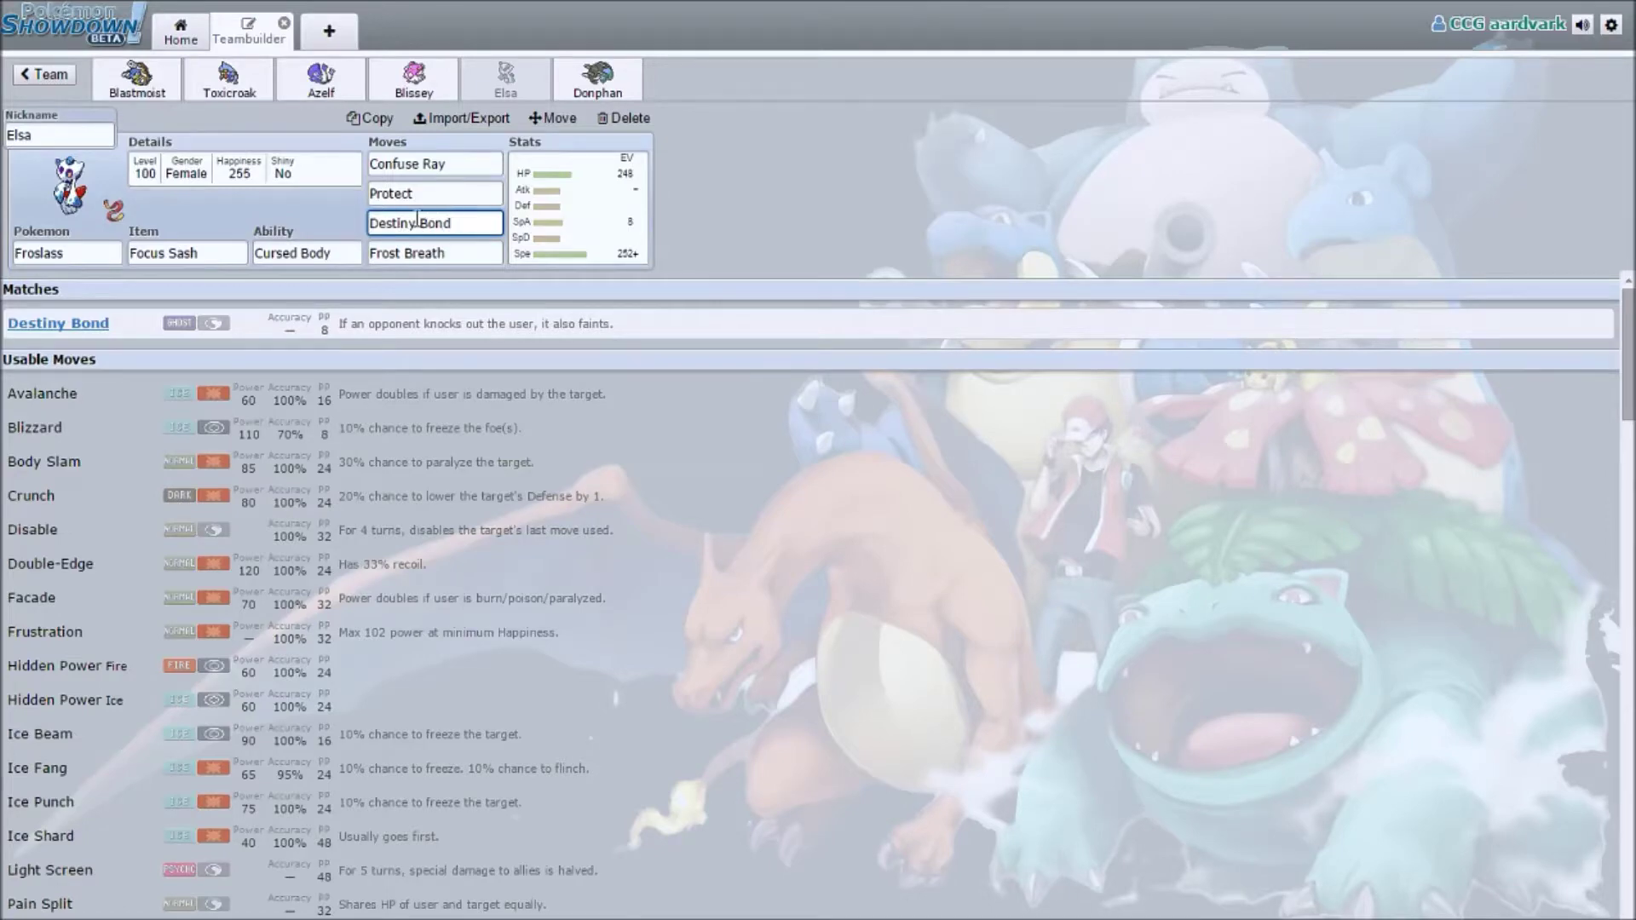
Read the descriptions of Froslass's Focus Sash item, Cursed Body ability and Confuse Ray move.
click(230, 253)
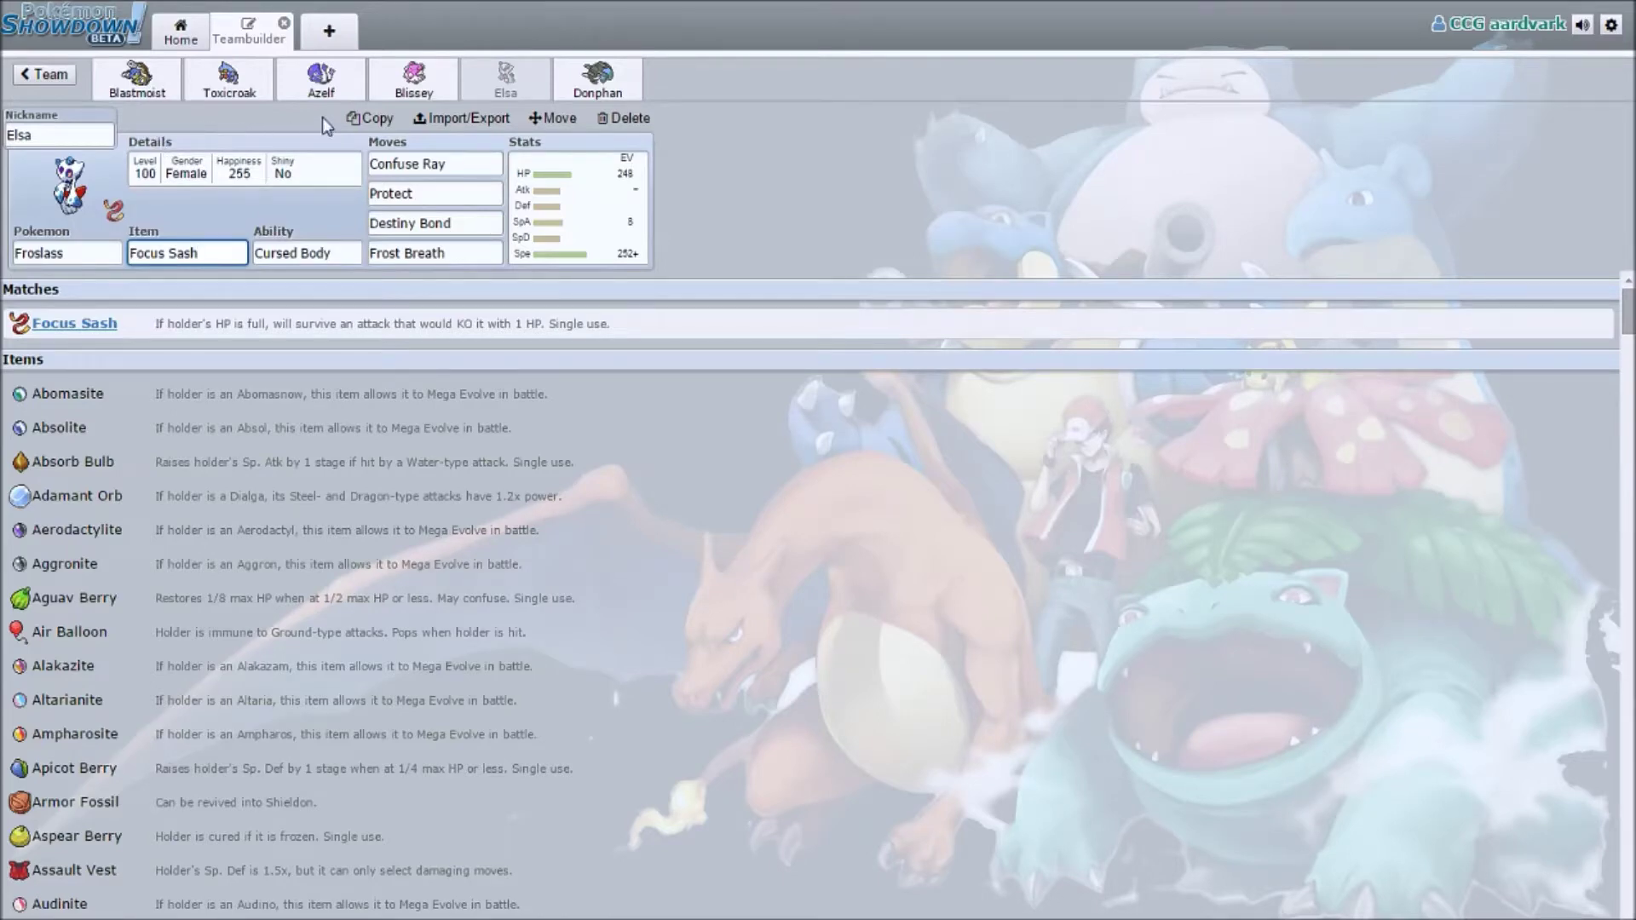
click(426, 252)
click(358, 254)
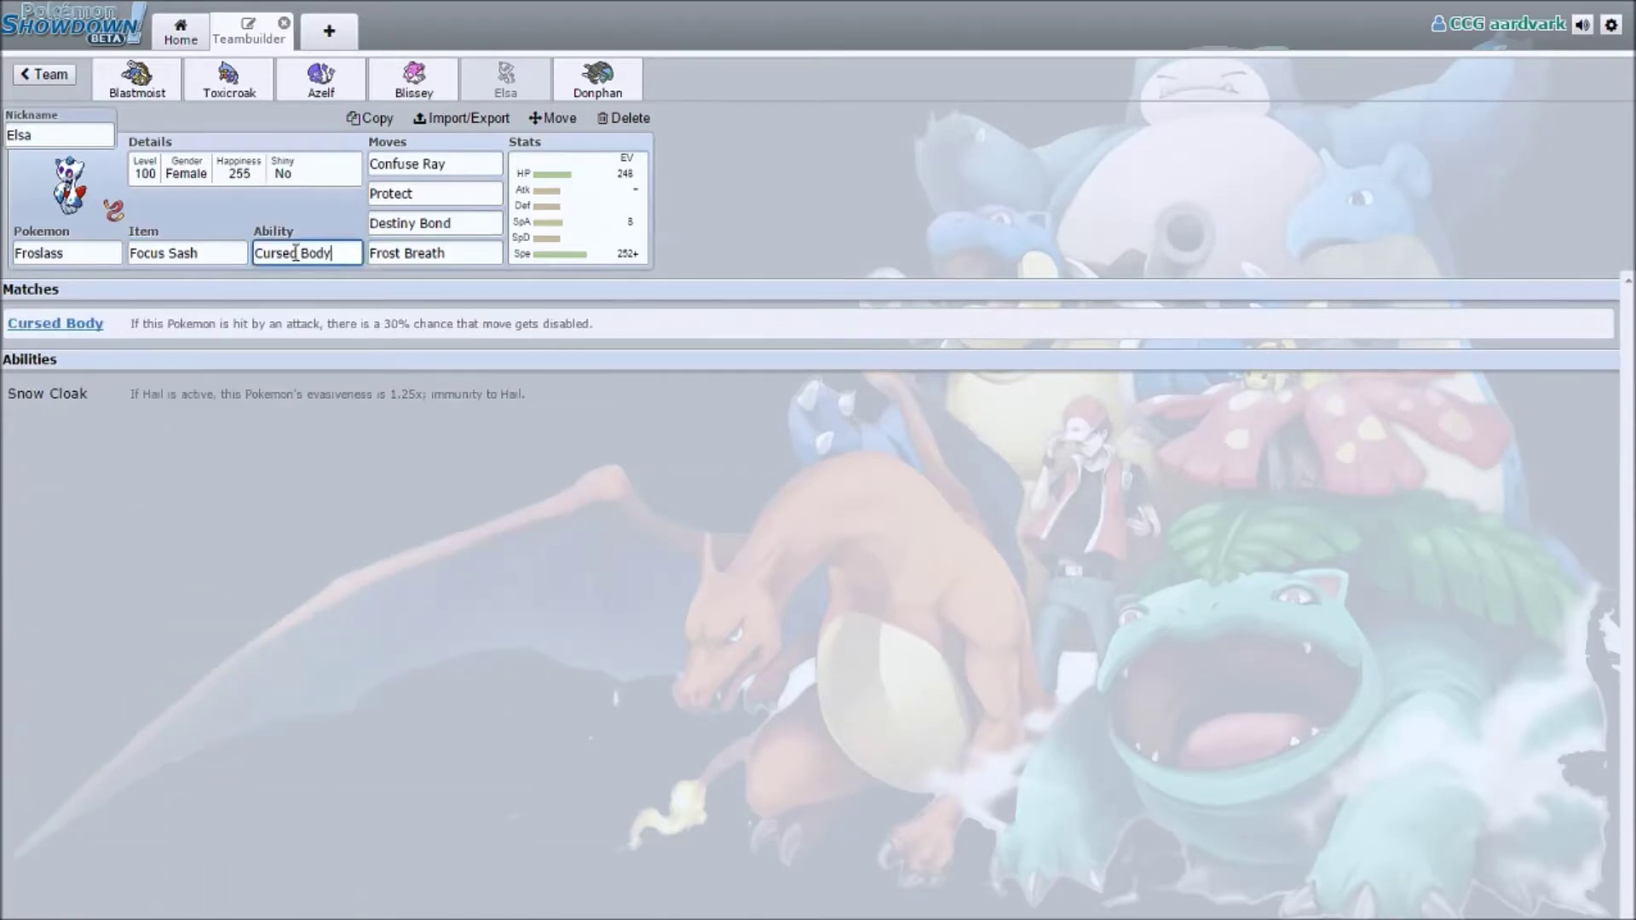
click(469, 161)
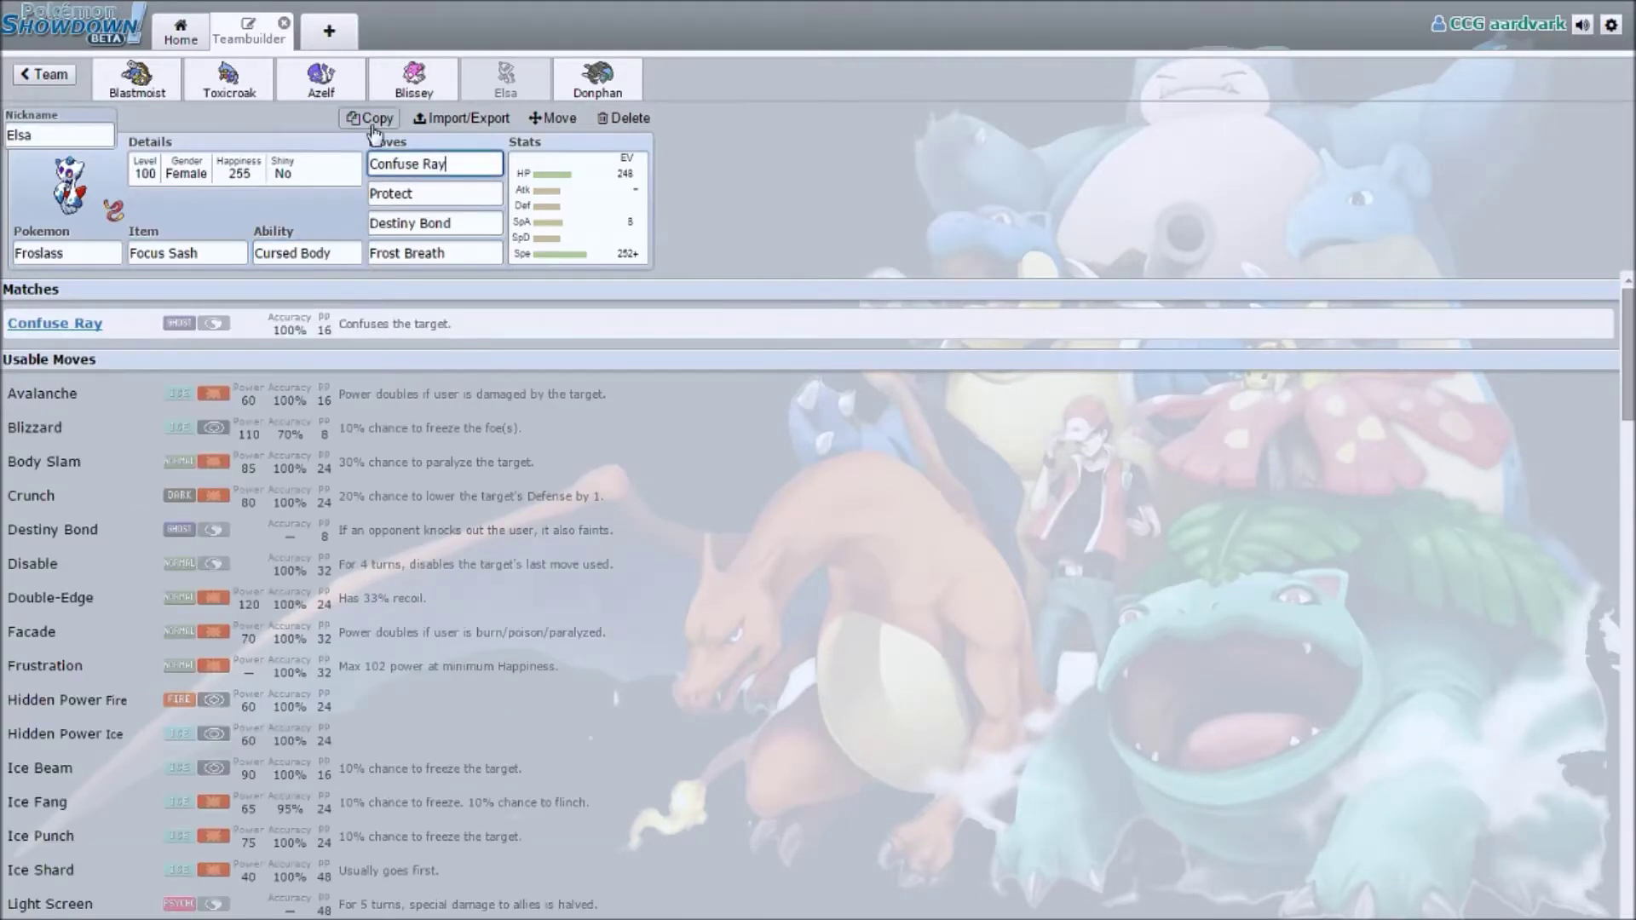
Review Donphan's Sturdy ability, Earthquake move, Leftovers item and EV spread.
click(575, 90)
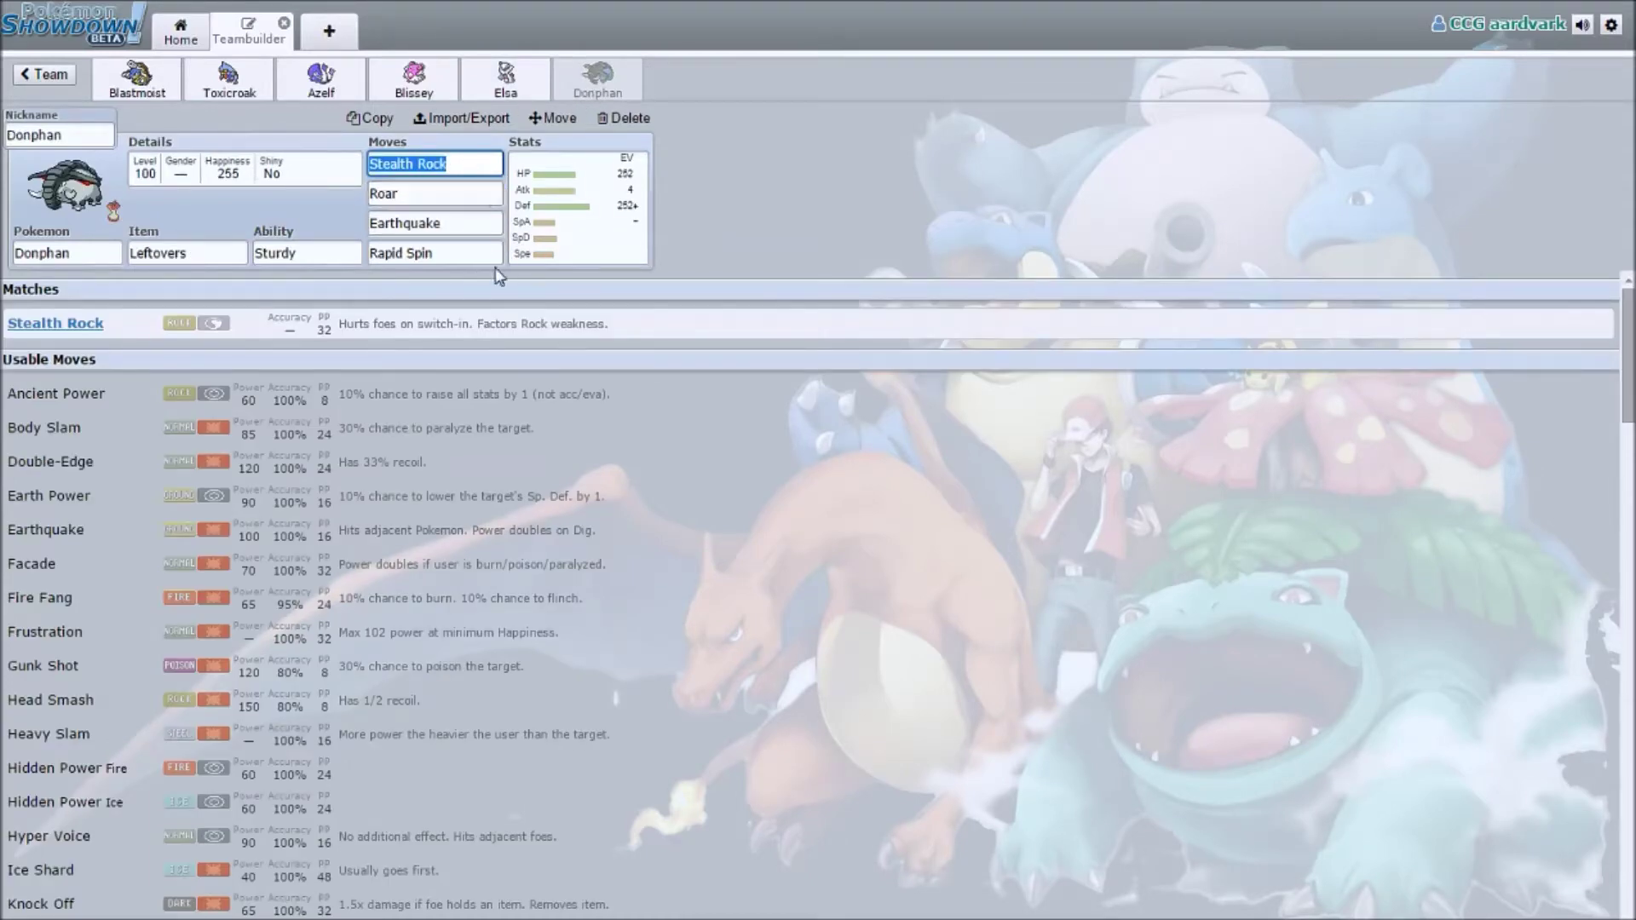
click(345, 254)
click(473, 223)
click(187, 253)
click(524, 237)
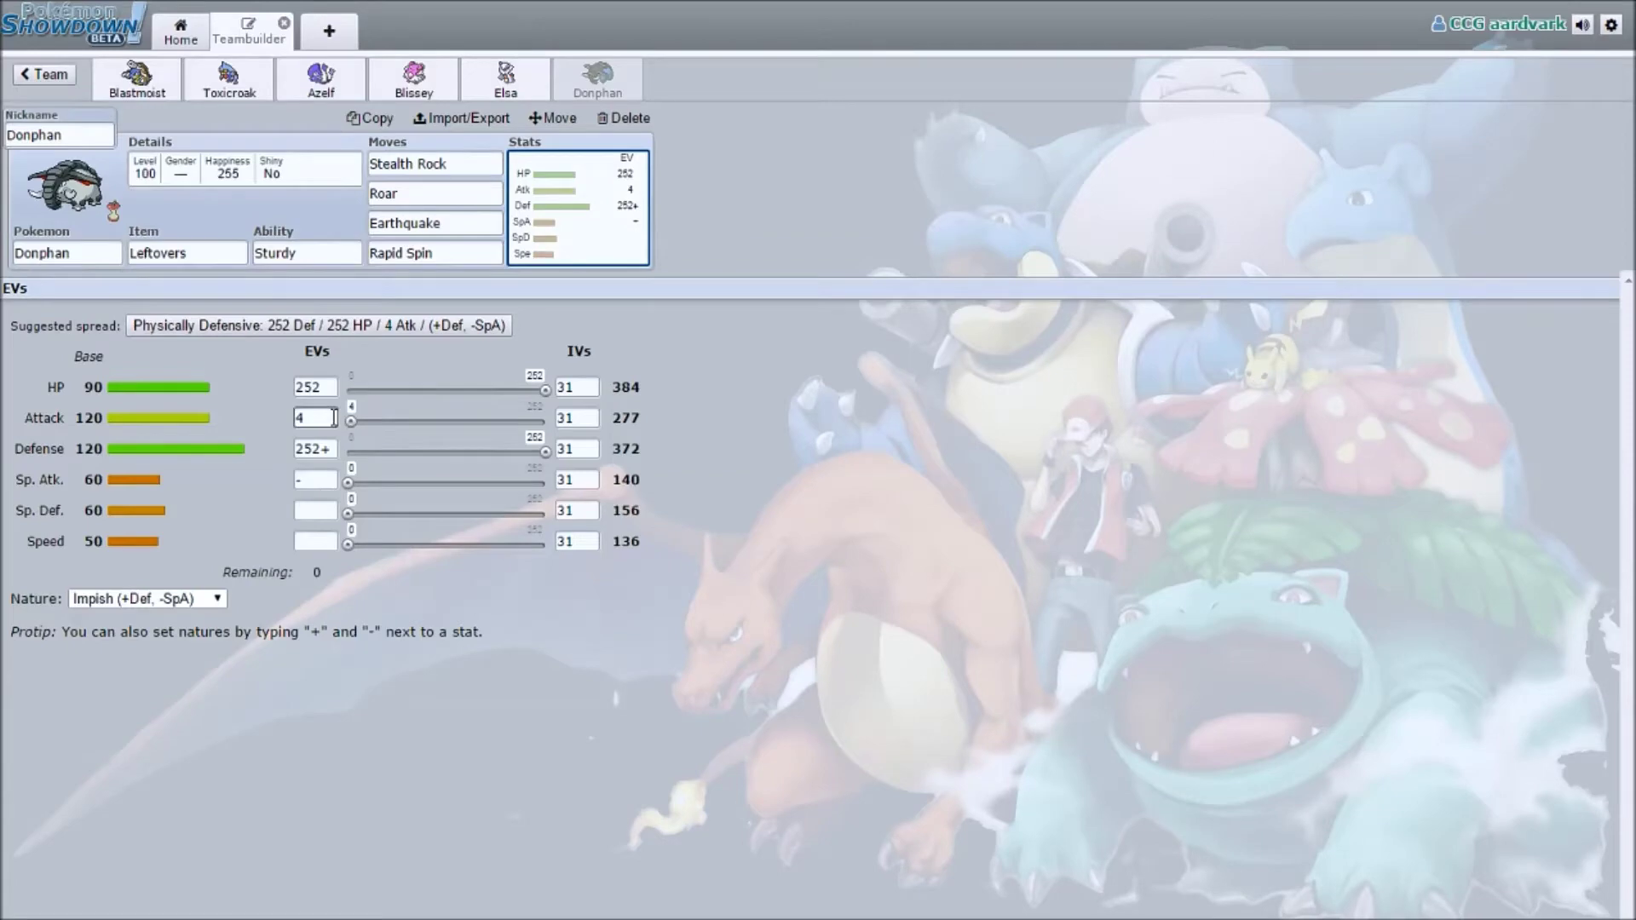
Glance back at Froslass's EV spread, and return to the full team overview to look over all the Pokémon sets.
click(506, 79)
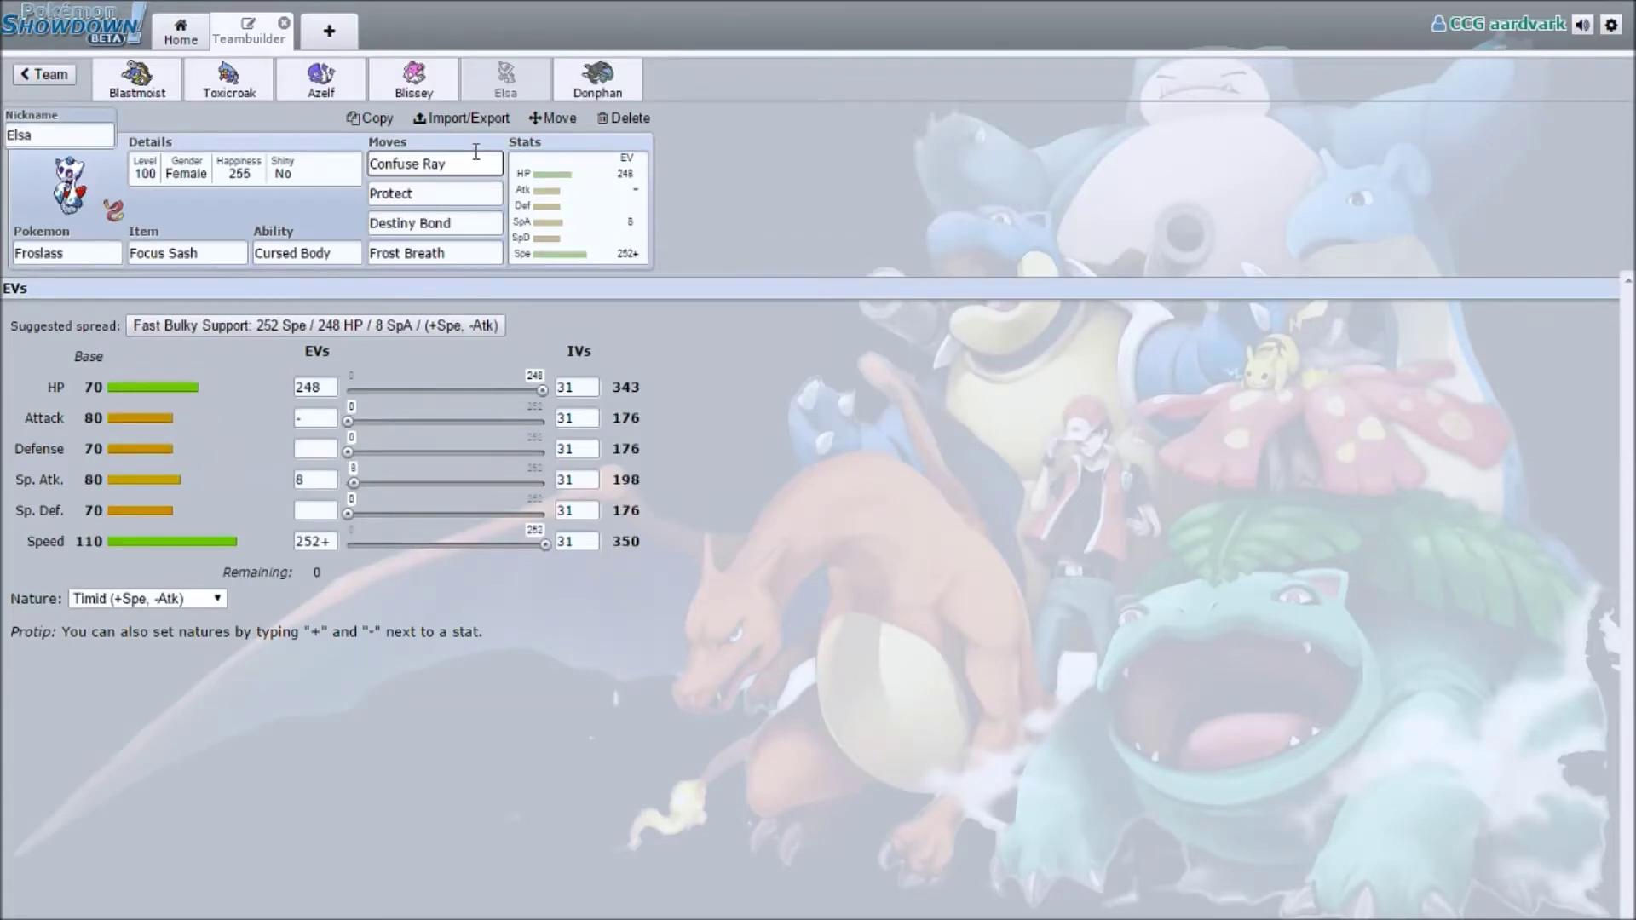
click(44, 75)
scroll(668, 428, down, 3)
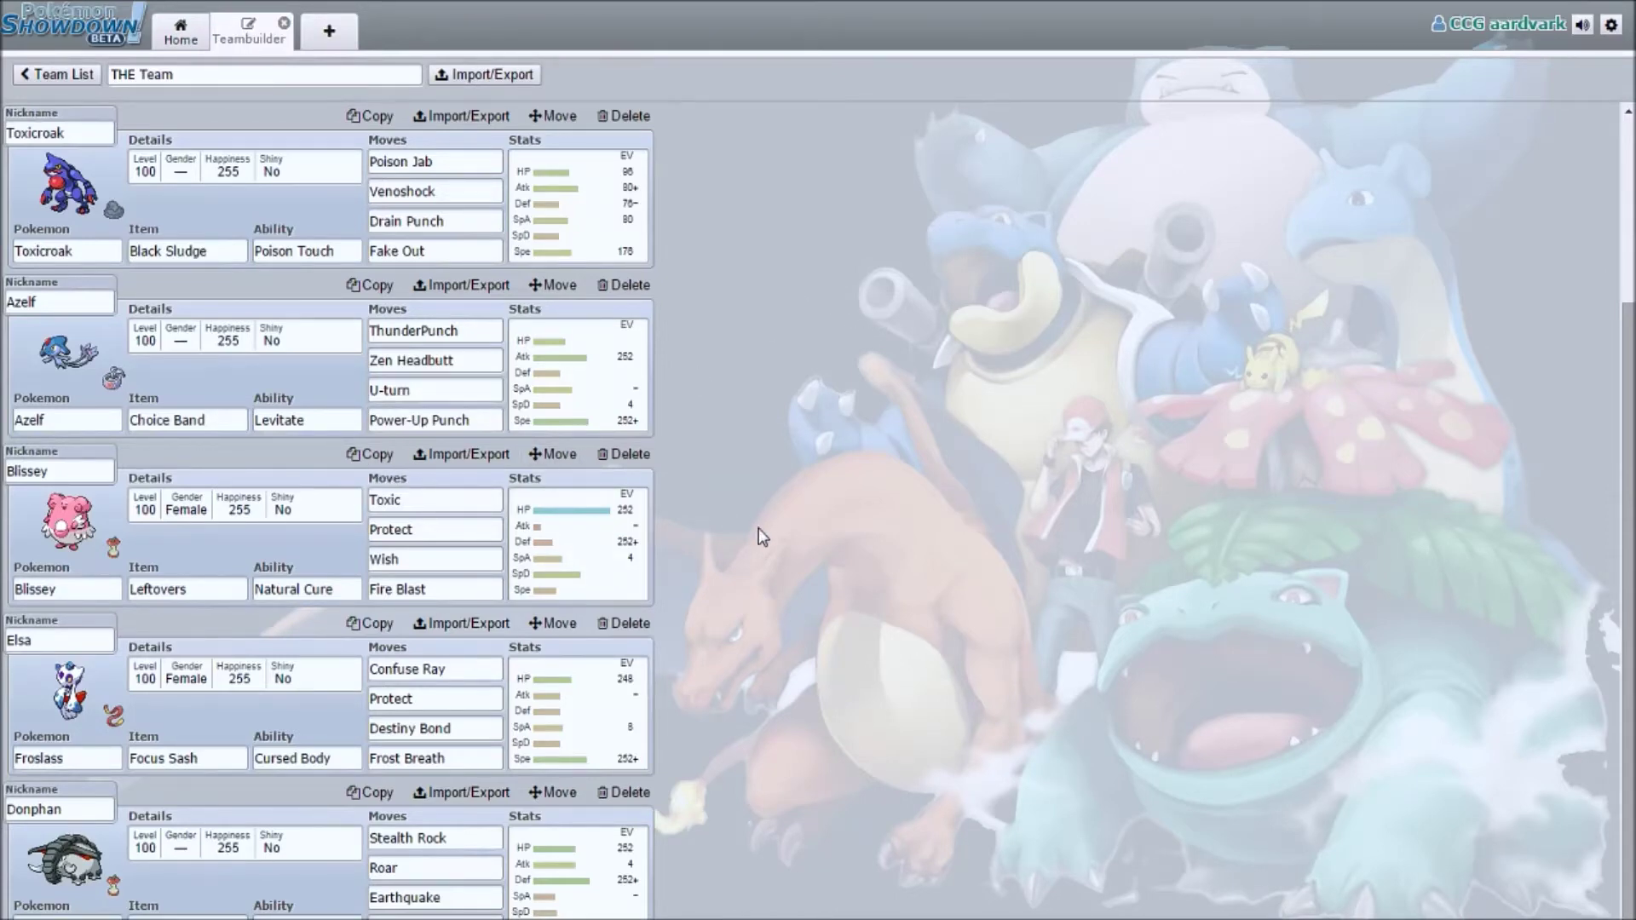
scroll(1529, 559, up, 3)
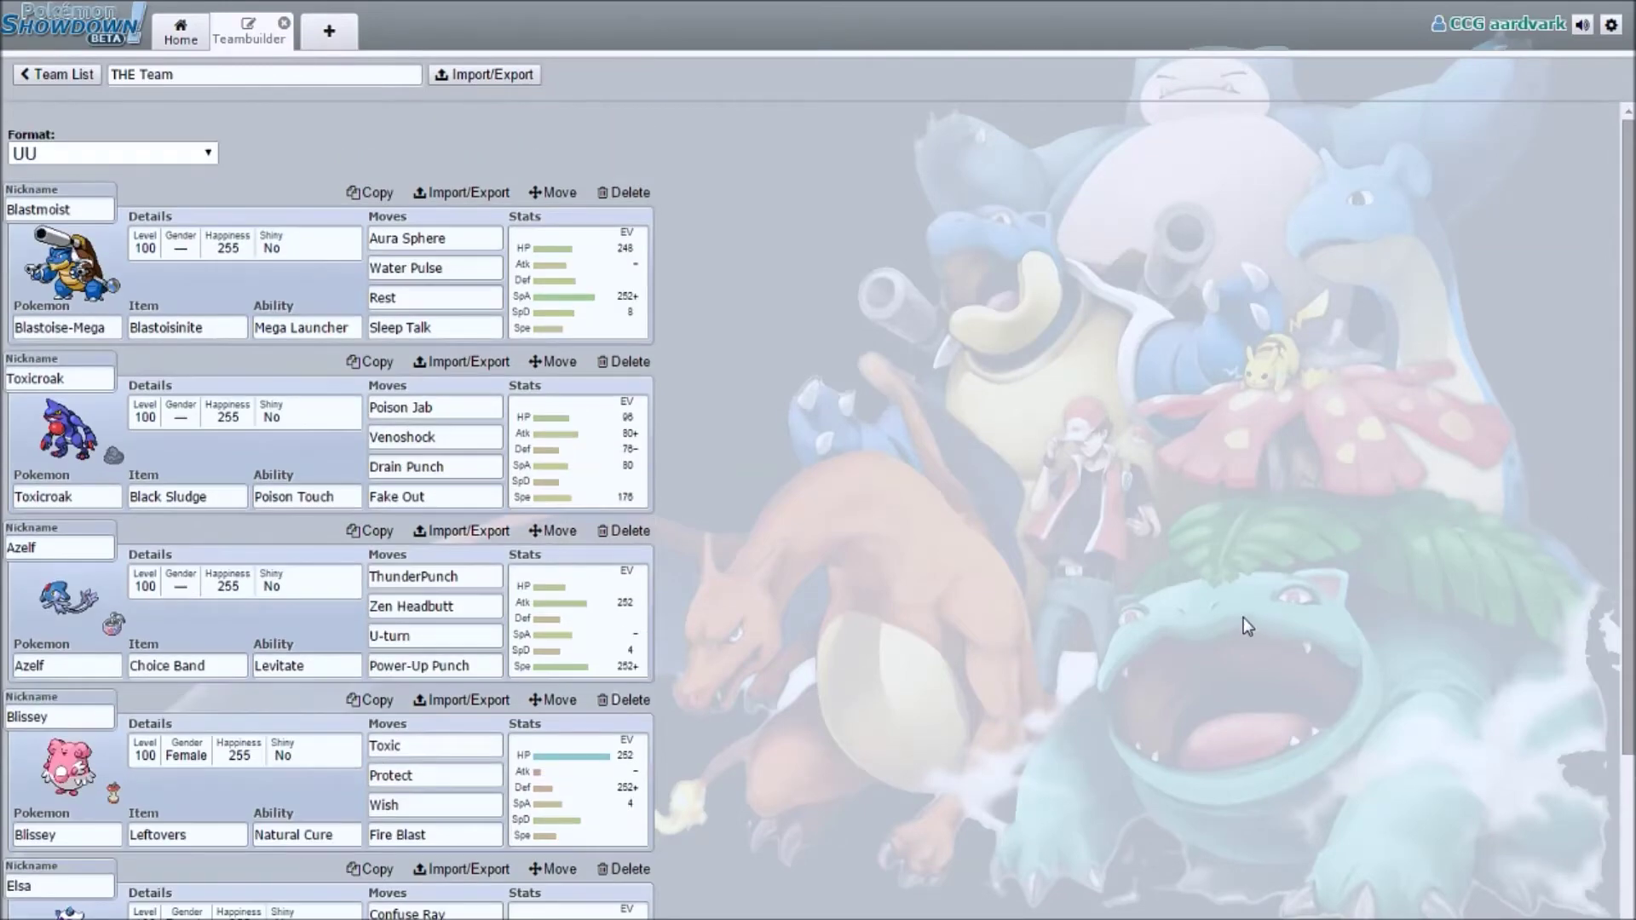
scroll(1186, 549, down, 2)
scroll(1187, 548, up, 2)
scroll(1208, 531, down, 3)
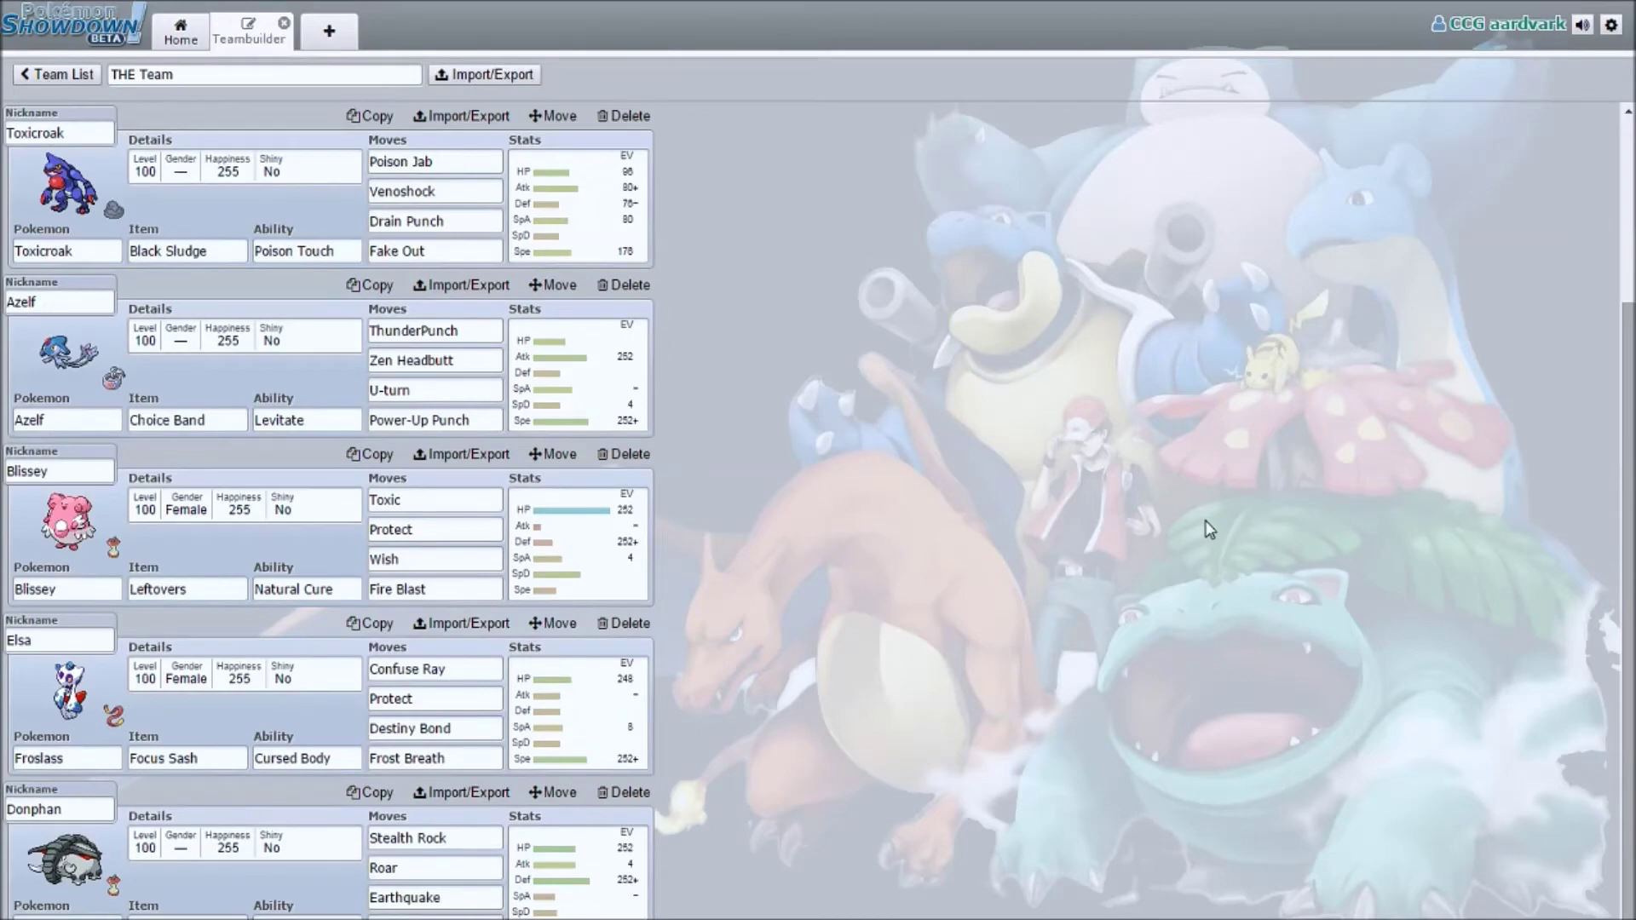
scroll(1210, 528, up, 3)
scroll(1210, 528, down, 3)
scroll(1205, 518, up, 3)
scroll(1205, 518, down, 3)
scroll(1206, 518, up, 3)
scroll(1206, 518, down, 2)
scroll(1206, 518, up, 2)
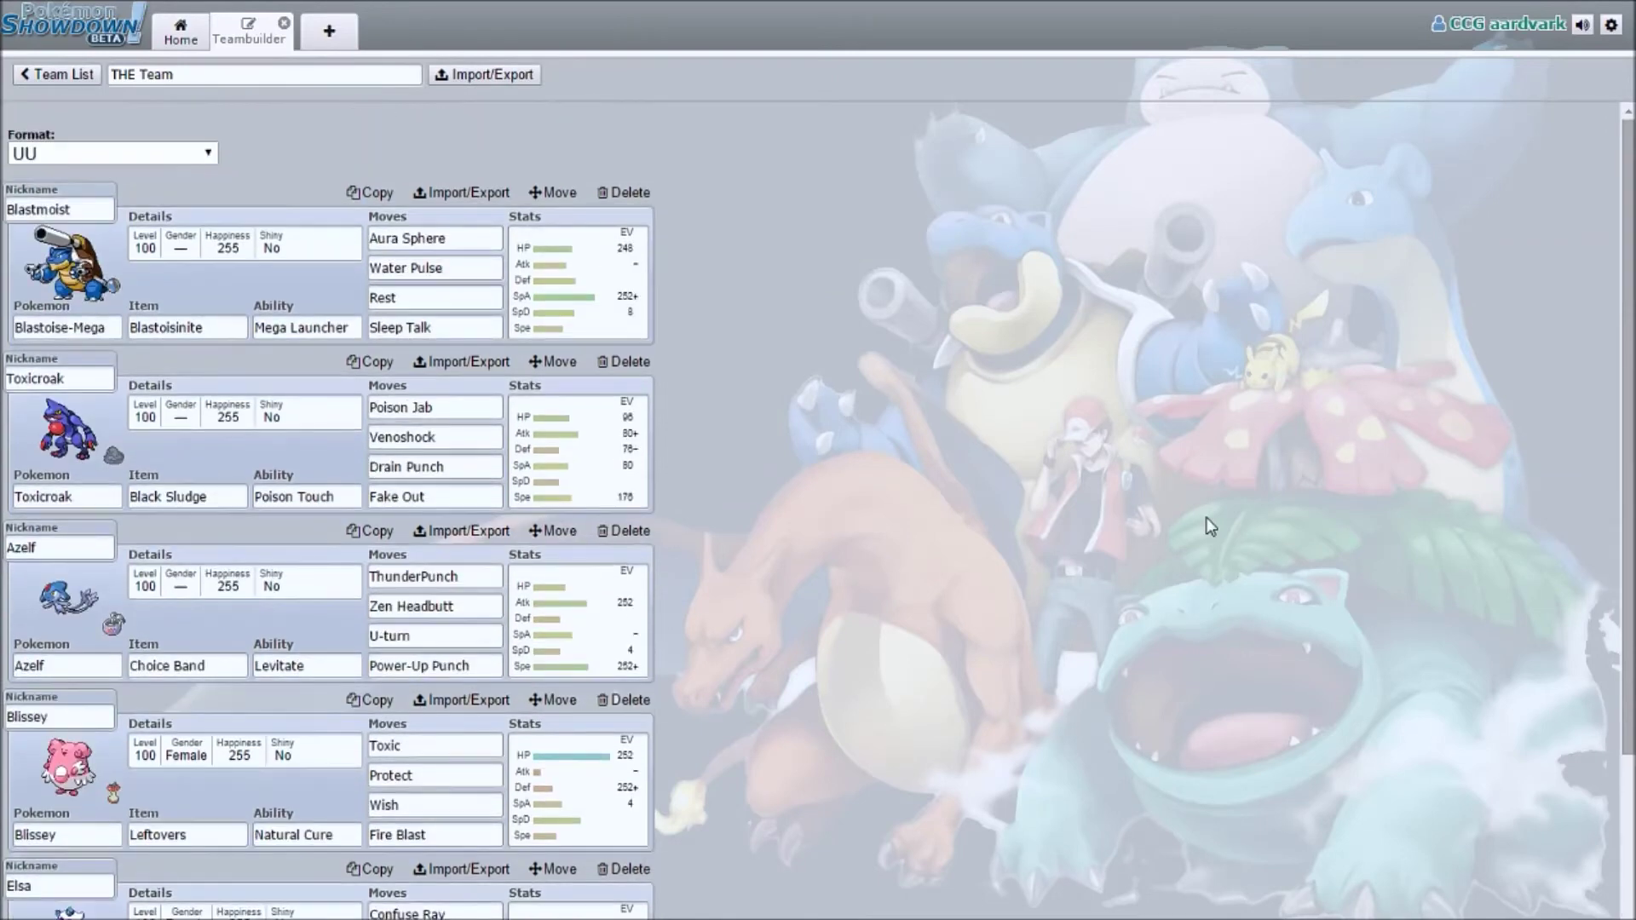
mouse_move(1630, 216)
mouse_down()
mouse_move(1628, 409)
mouse_move(1630, 203)
mouse_up()
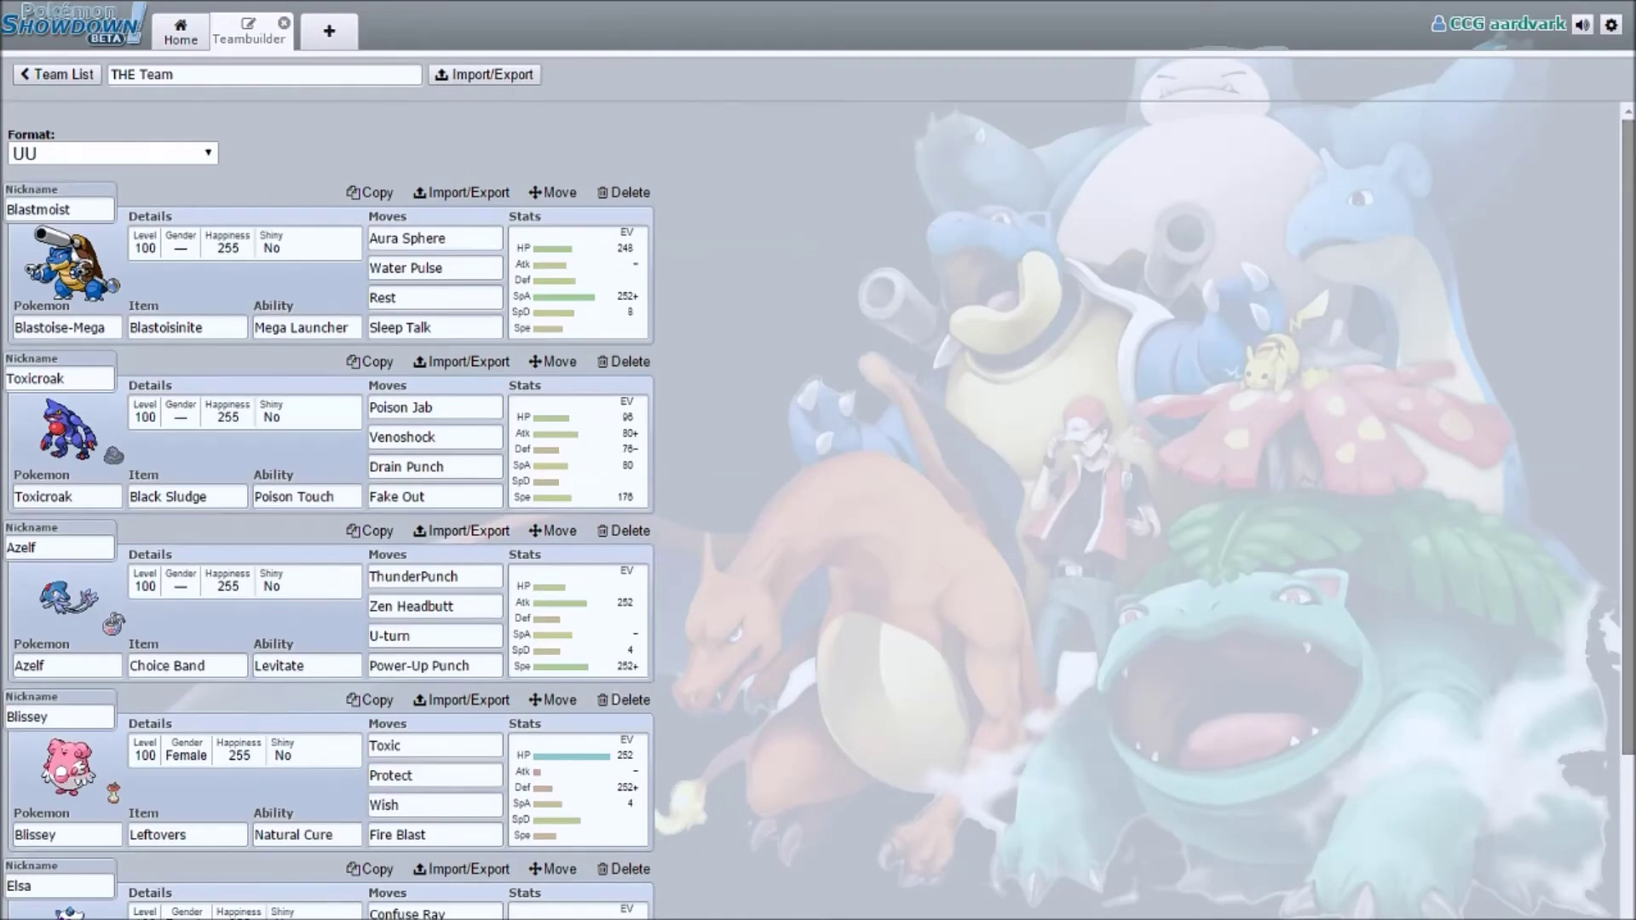